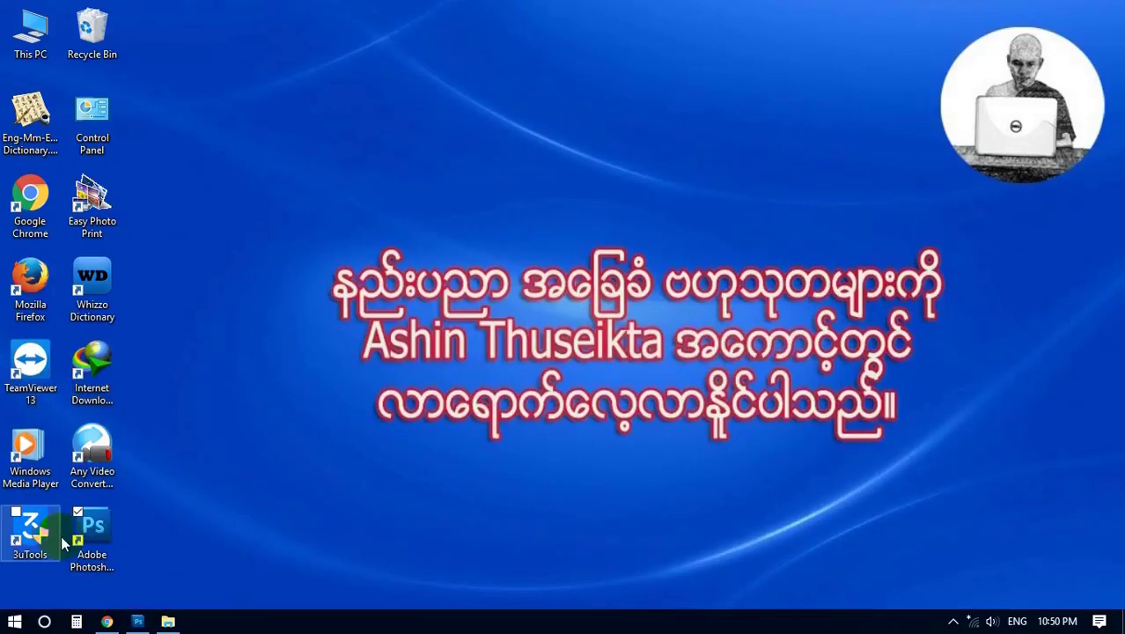
Launch Adobe Photoshop CS5 from its desktop shortcut
double_click(93, 526)
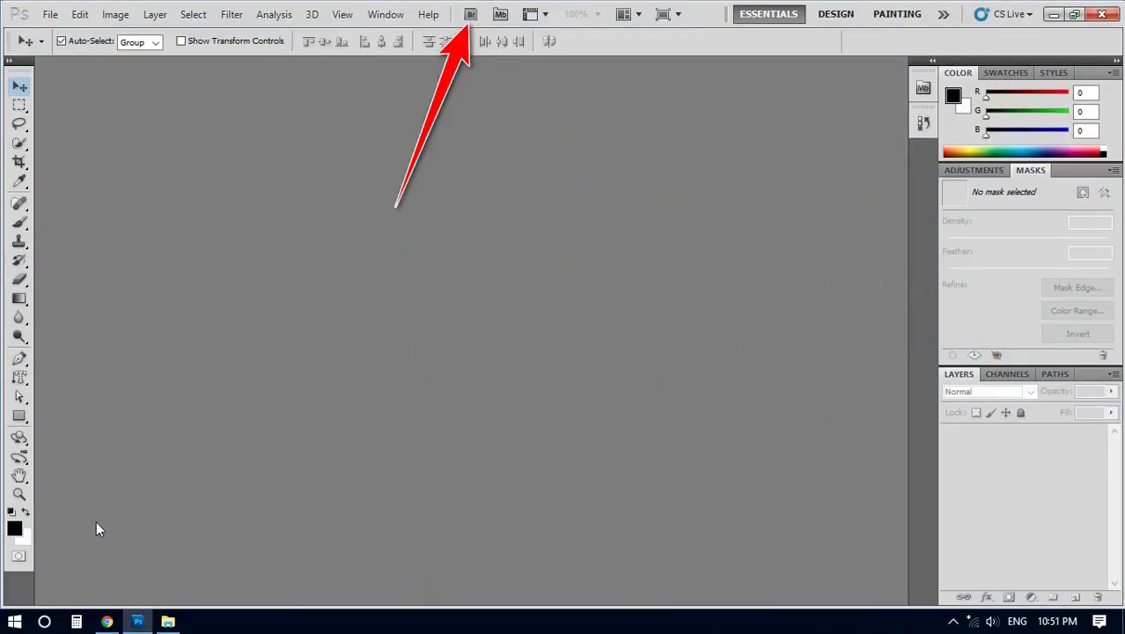
Open lesson7.psd from the lesson 7 folder through Adobe Bridge
left_click(473, 24)
left_click(407, 155)
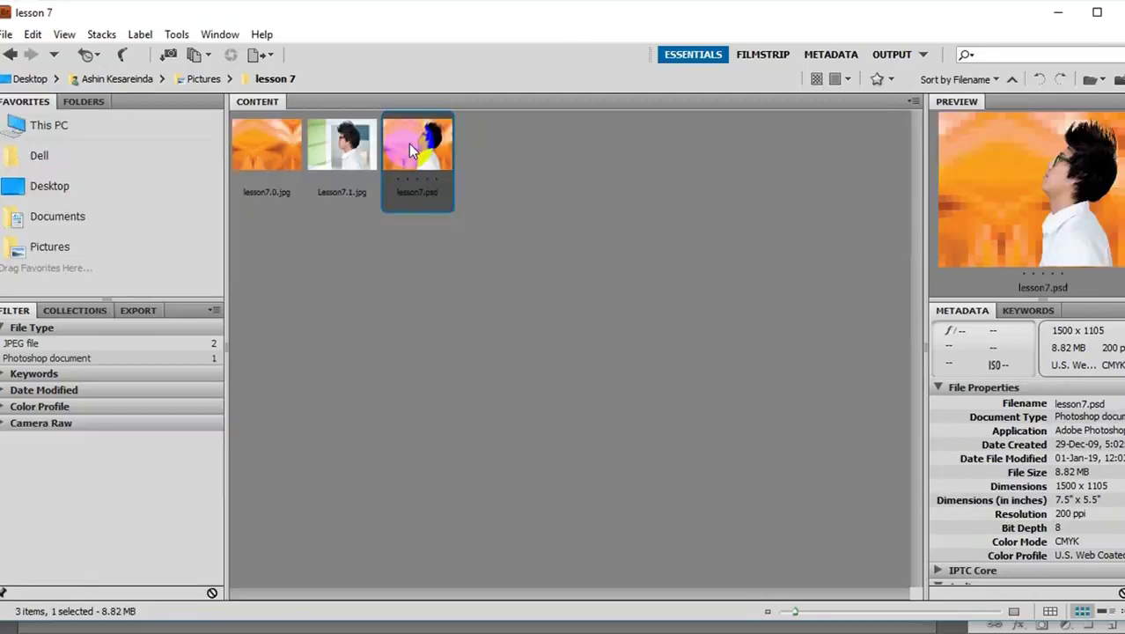
double_click(404, 141)
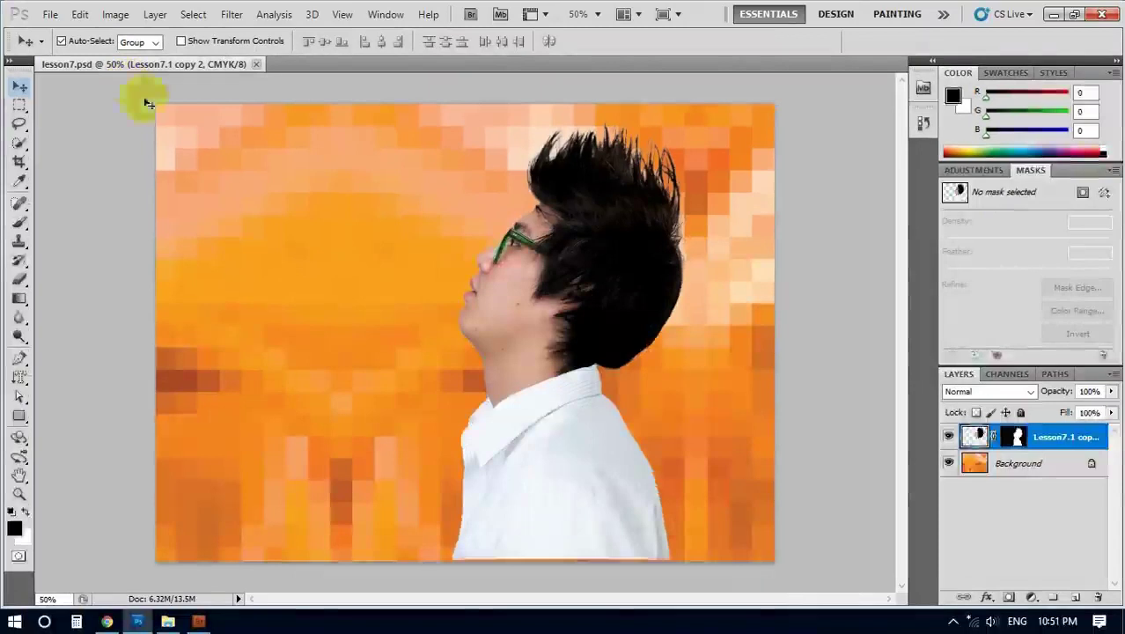
Save the document as 555.psd, accepting maximum compatibility
left_click(382, 234)
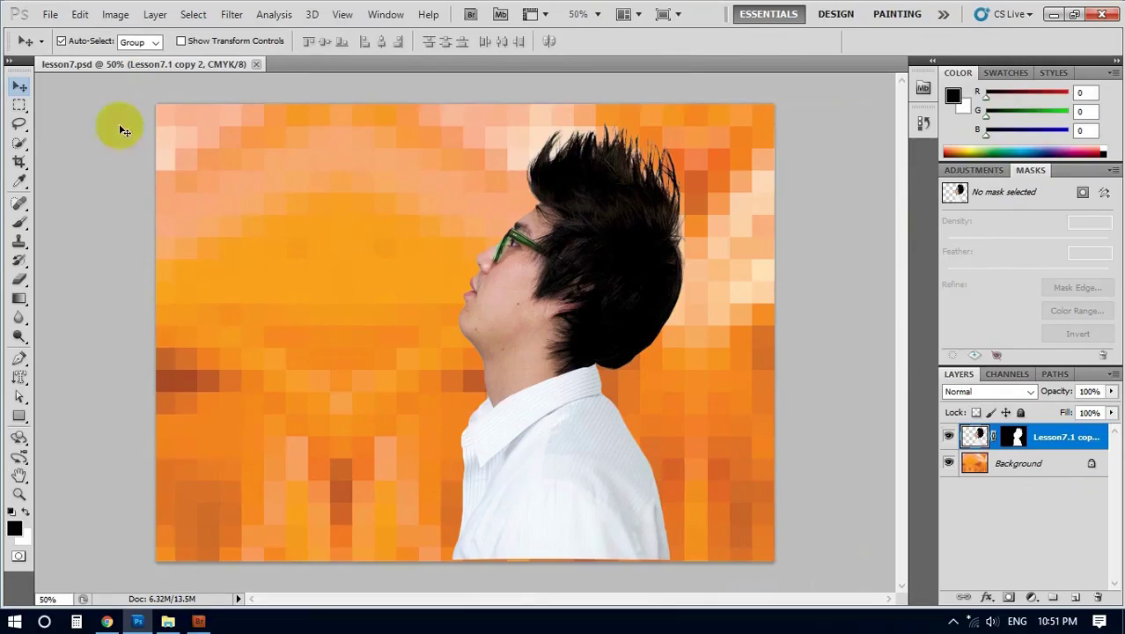
left_click(51, 15)
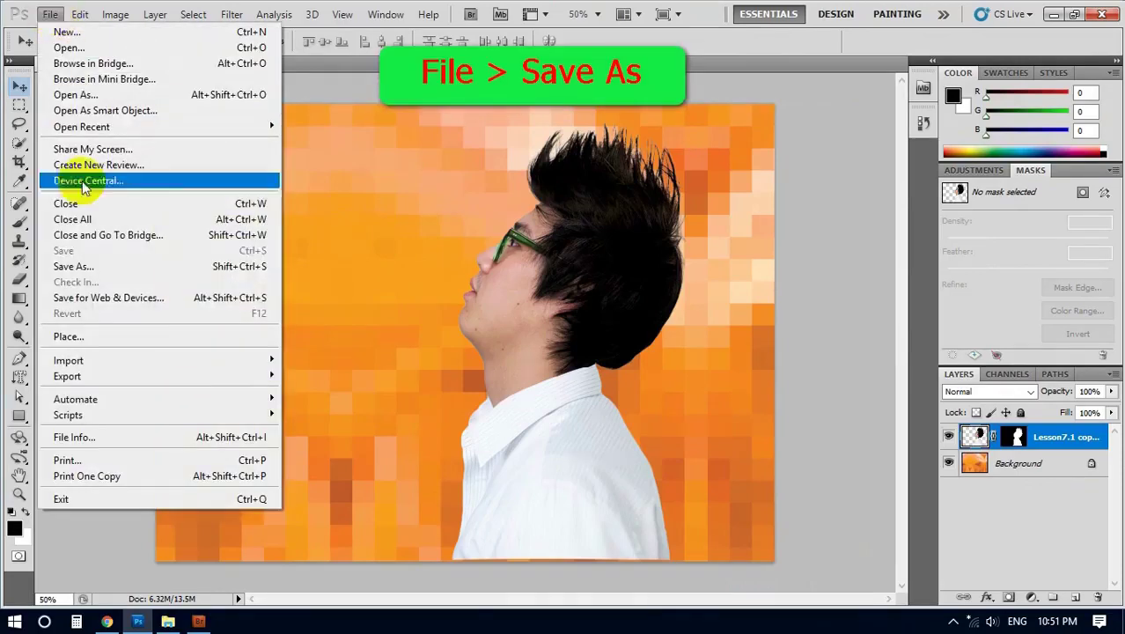
left_click(79, 266)
type("555")
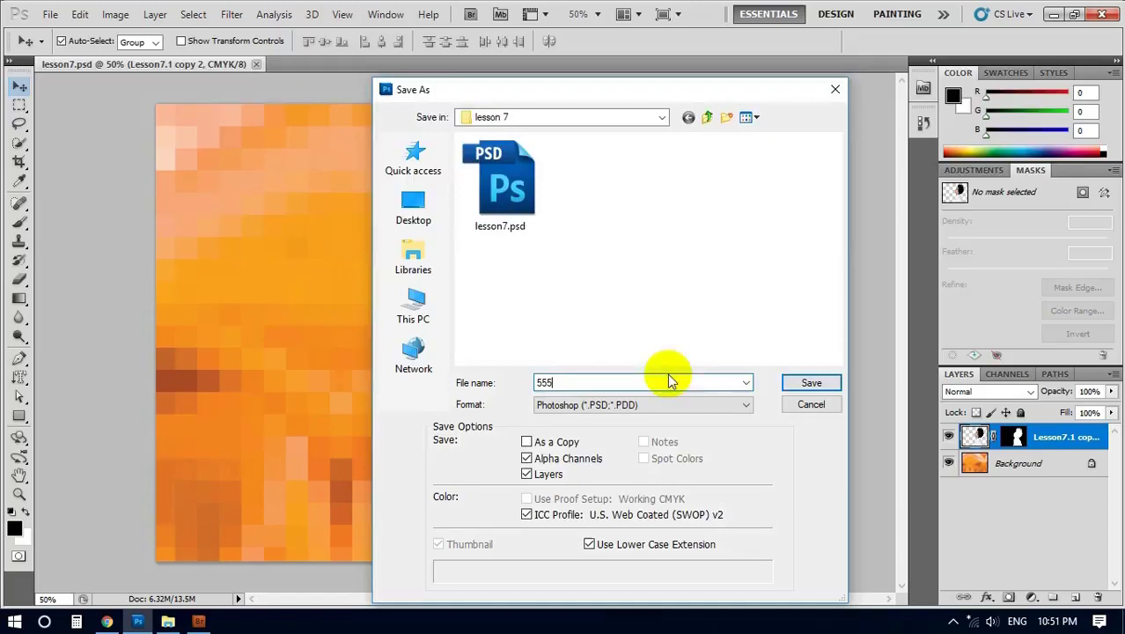
left_click(801, 382)
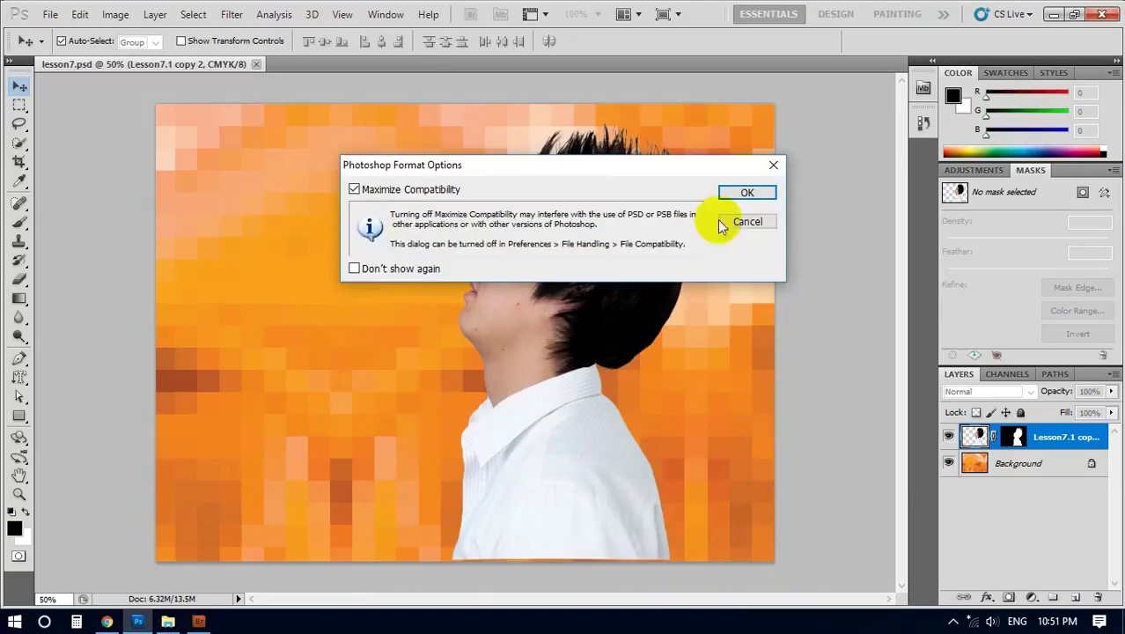
left_click(746, 192)
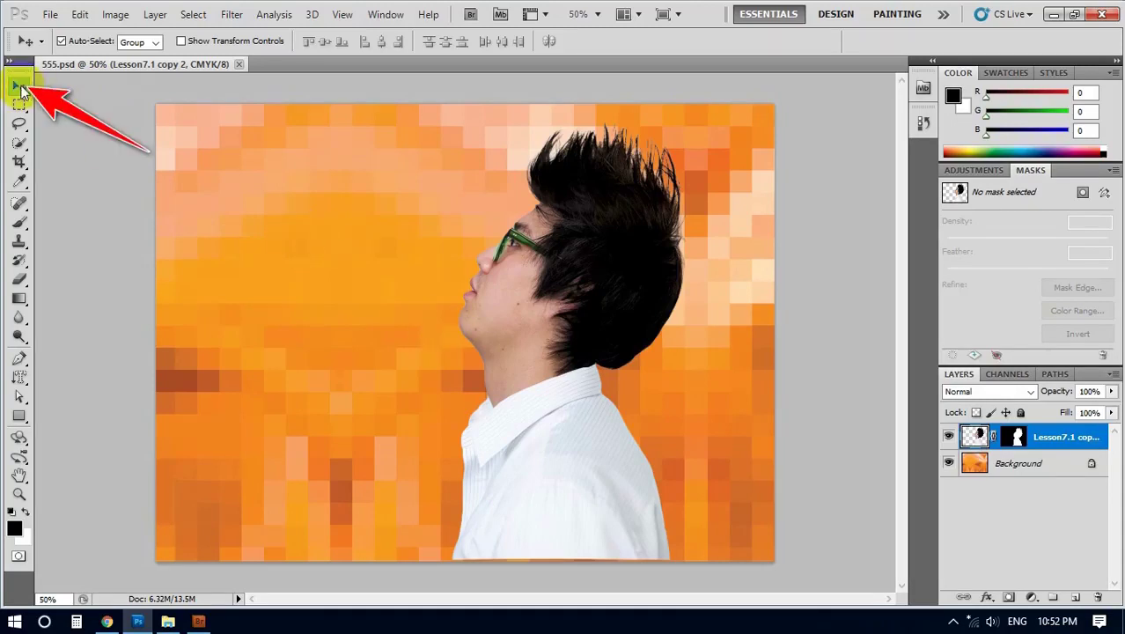
Turn on Auto-Select and drag the man further to the right
left_click(62, 42)
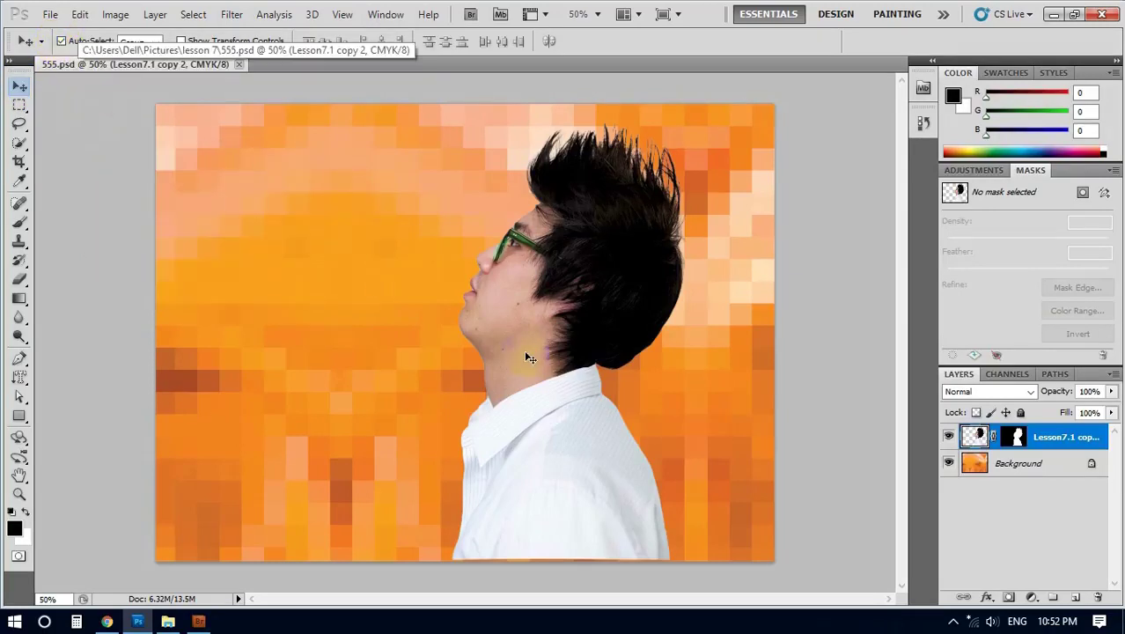
left_click_drag(527, 356, 607, 370)
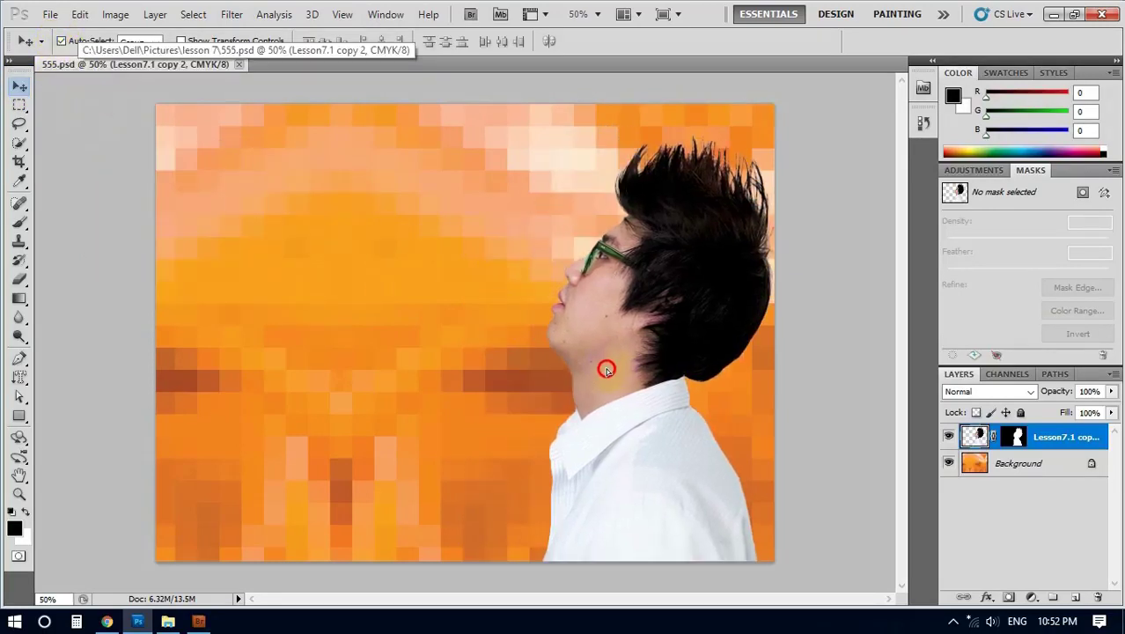
left_click_drag(607, 369, 608, 370)
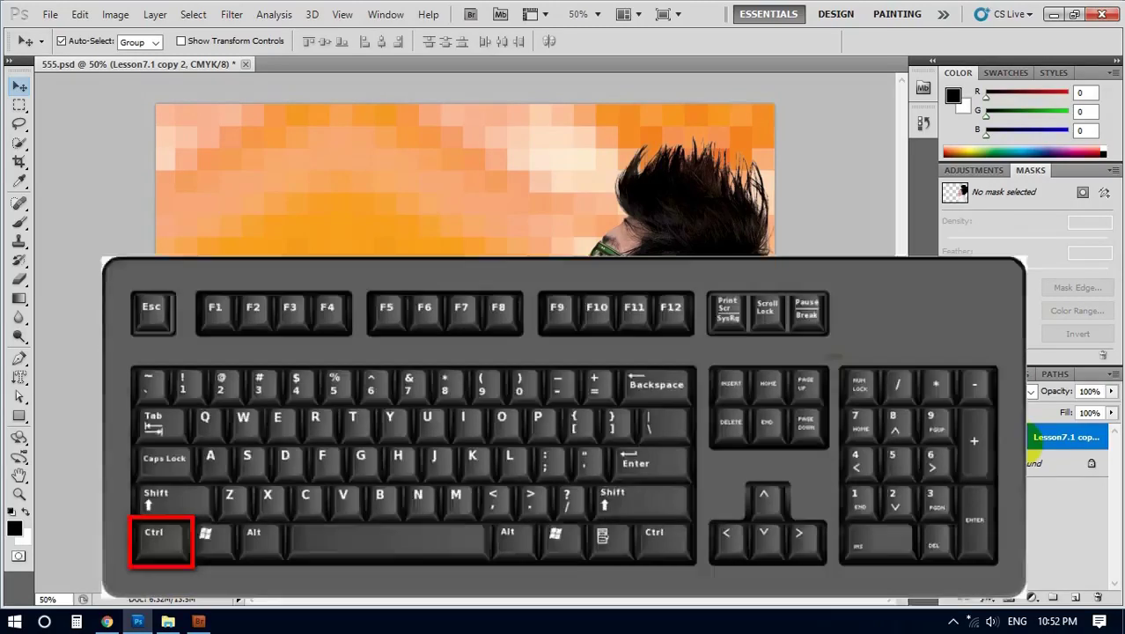
Load the man's outline as a selection from his layer mask
left_click(1019, 437, "ctrl")
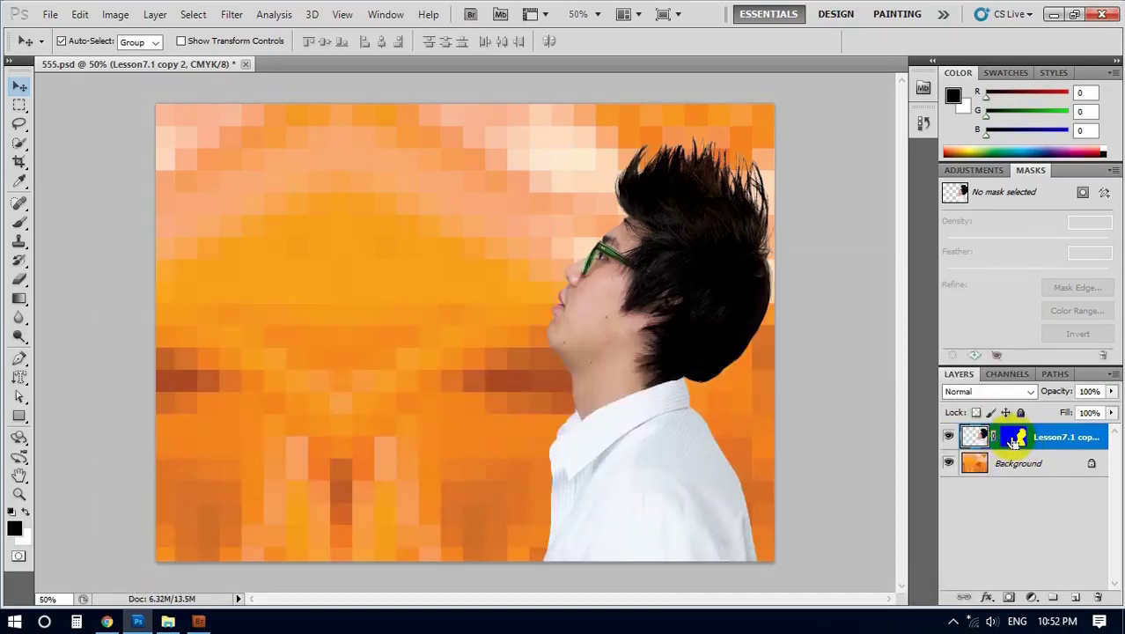
right_click(1017, 442)
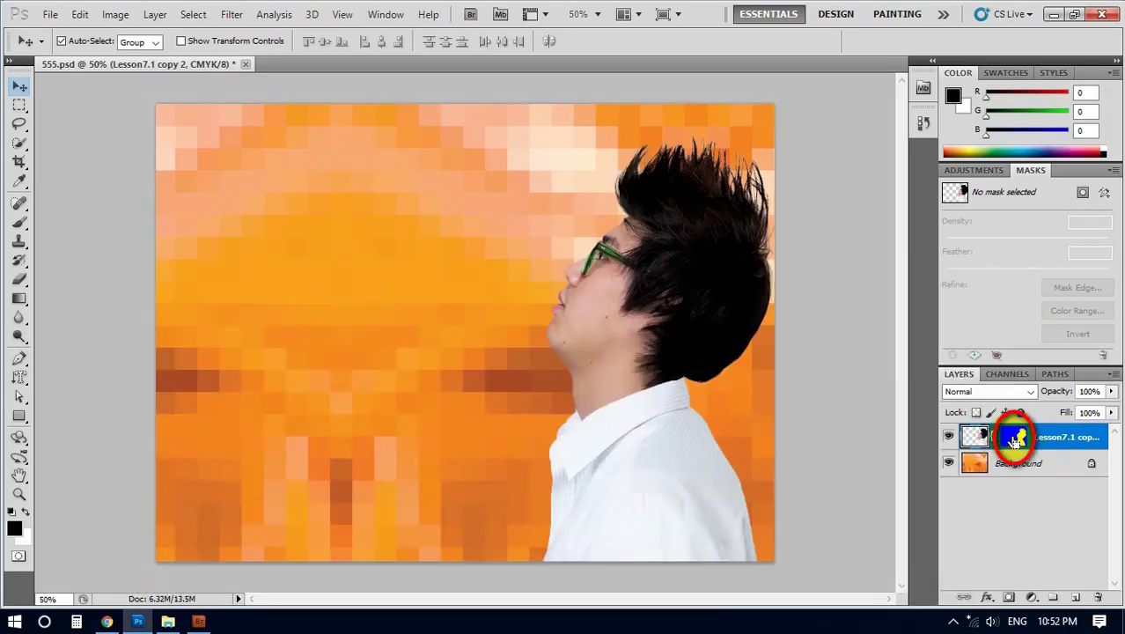
left_click(1016, 440)
left_click(1016, 440, "ctrl")
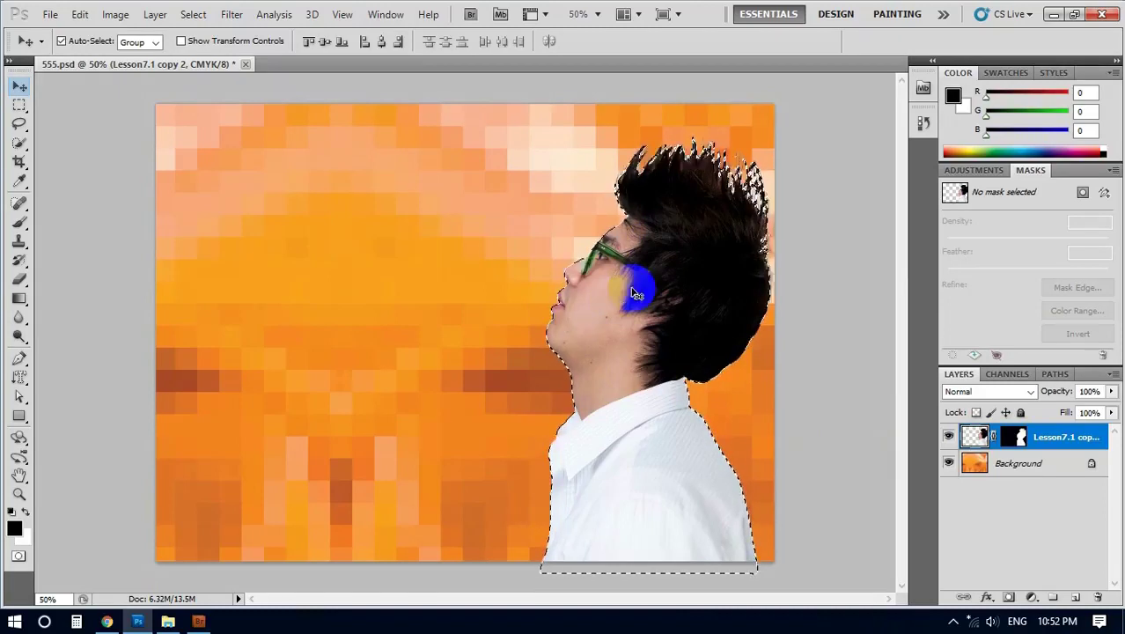
Save the man's selection as channel 999, then deselect
left_click(193, 14)
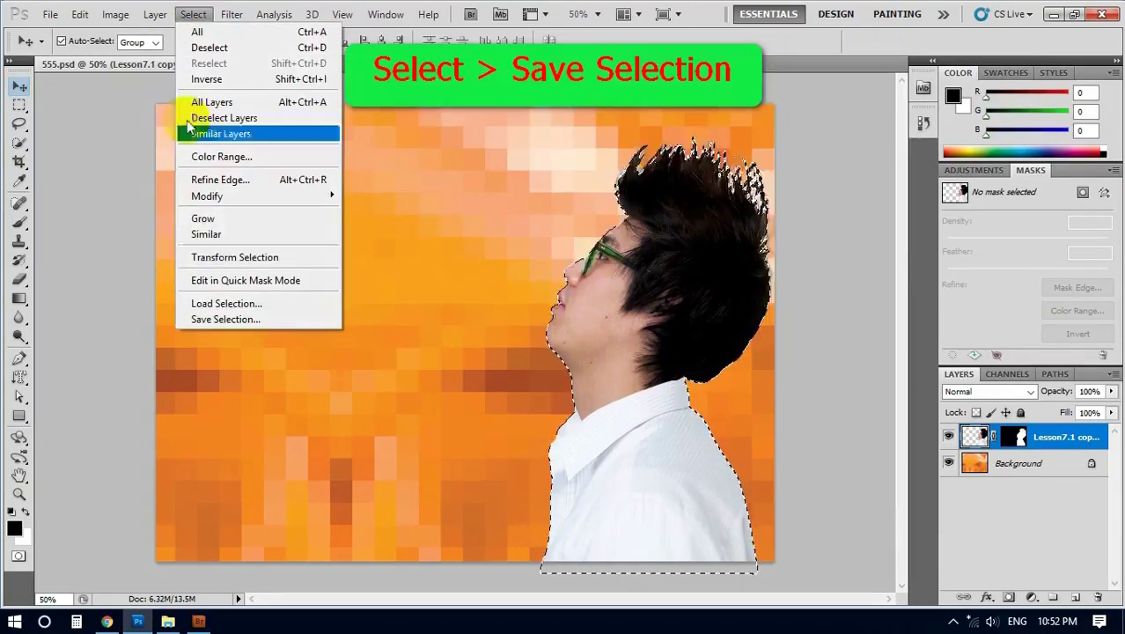
left_click(219, 320)
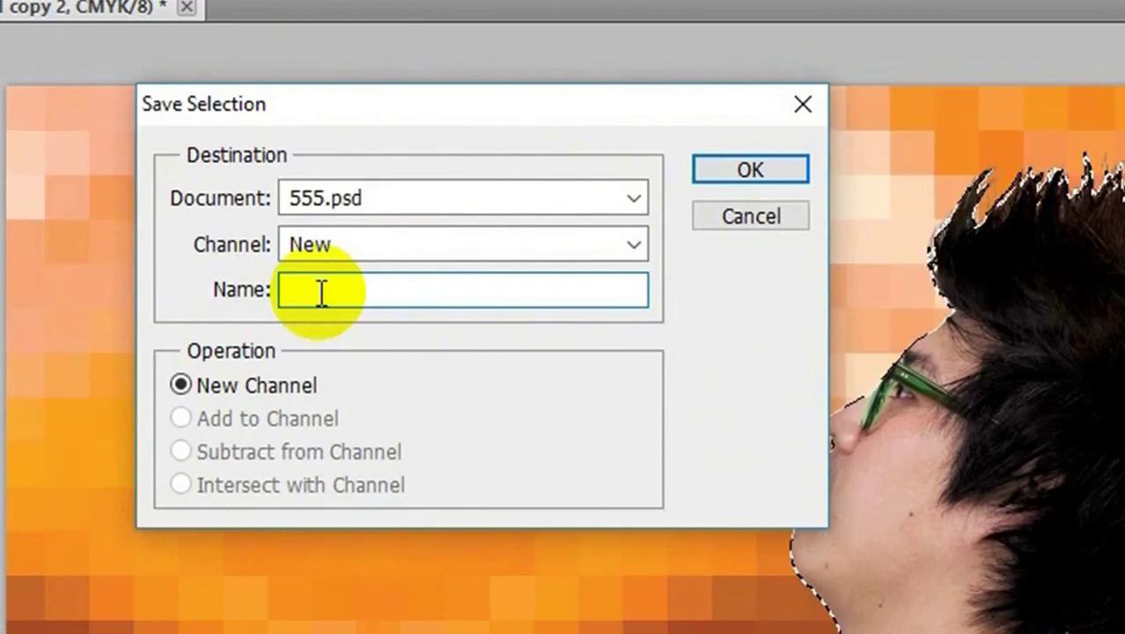
type("999")
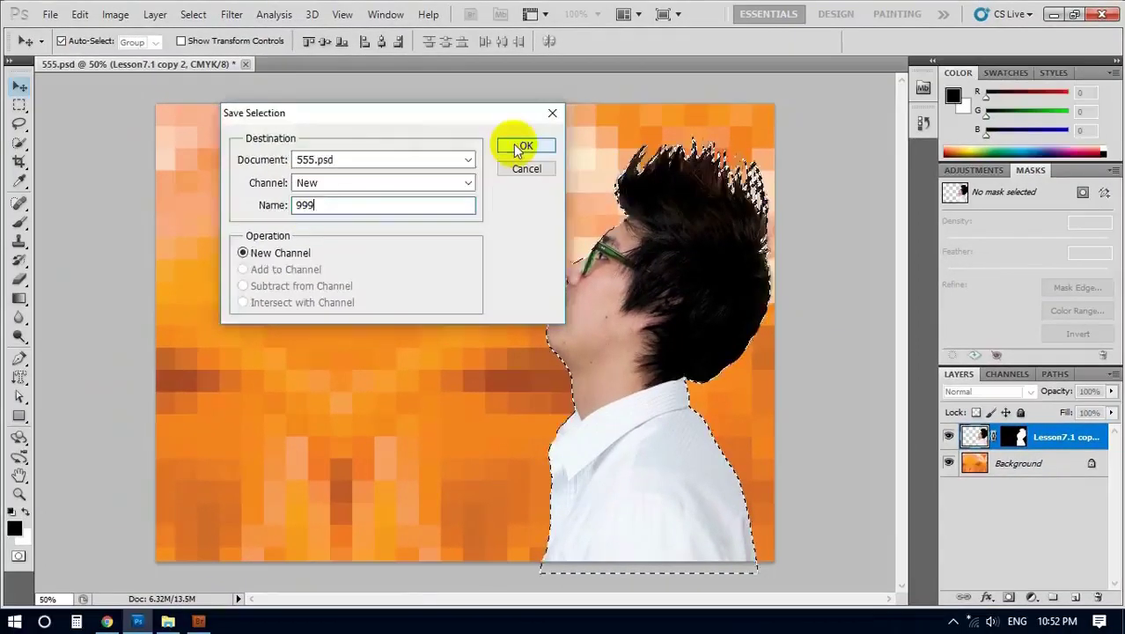
left_click(512, 146)
key("ctrl+d")
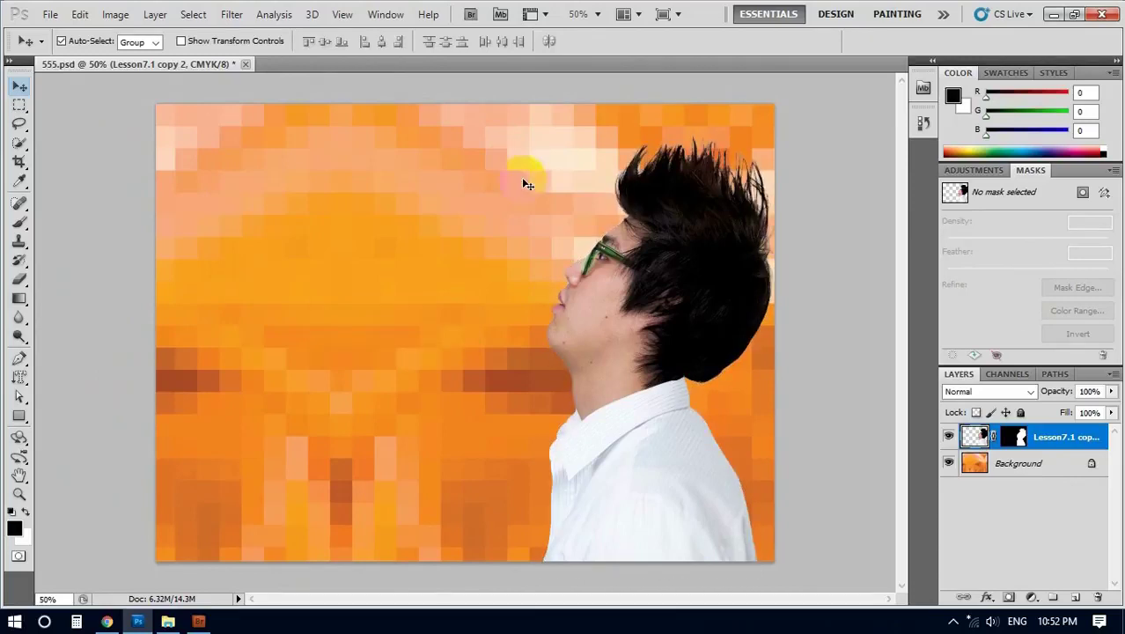
Add an empty Layer 1 above Background and hide the Lesson7.1 copy 2 layer
left_click(1001, 461)
left_click(995, 456)
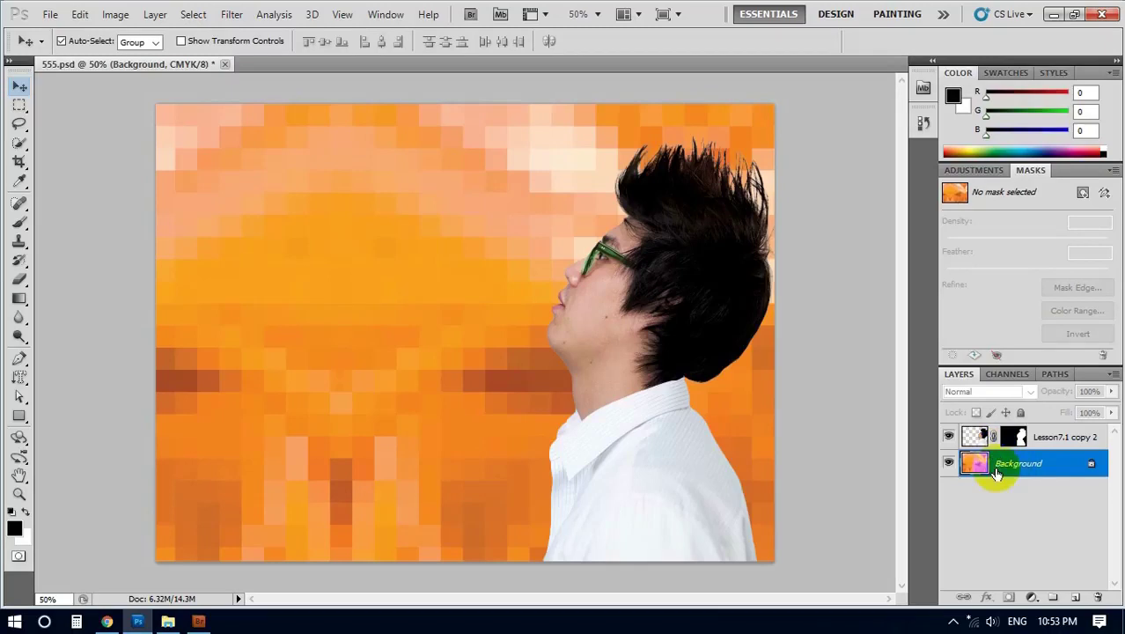
left_click(1012, 464)
left_click(1030, 461)
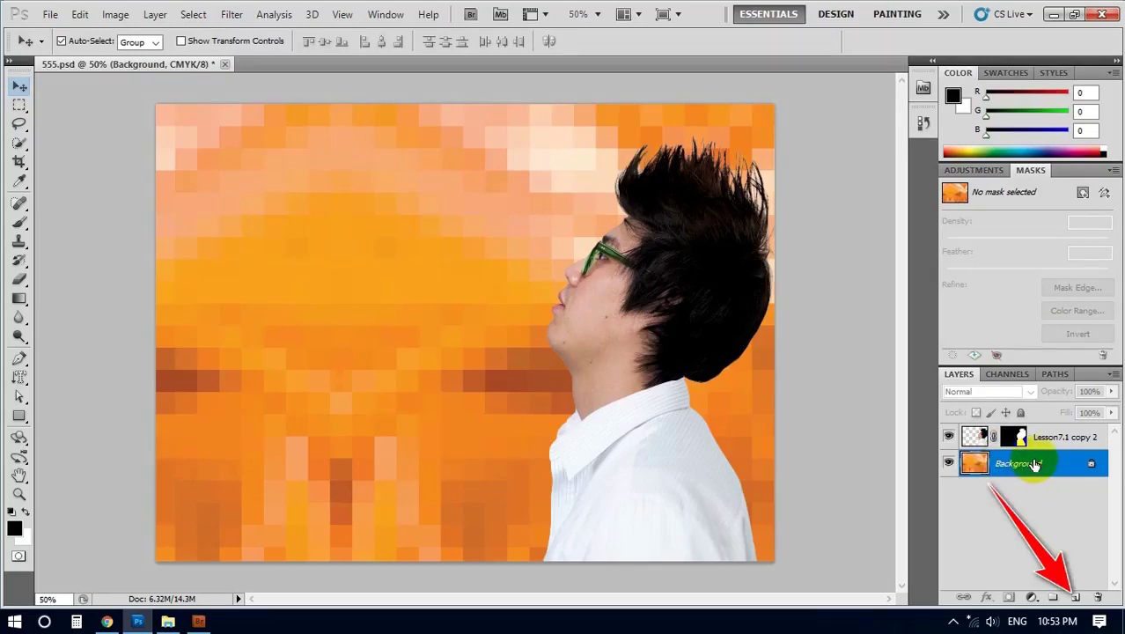
left_click(1077, 599)
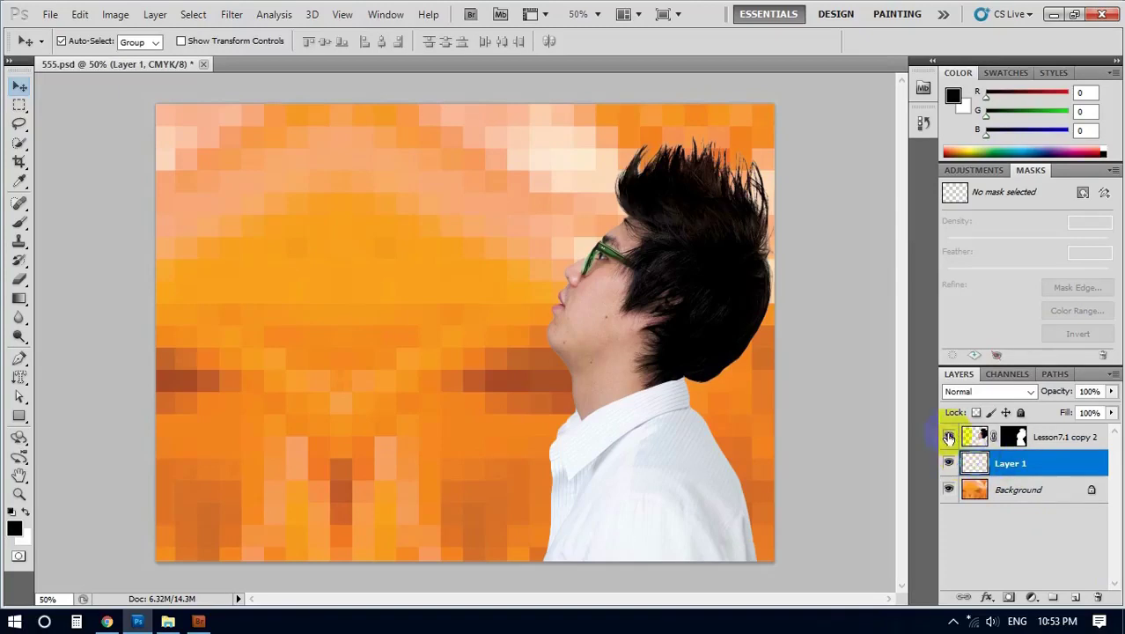
left_click(948, 437)
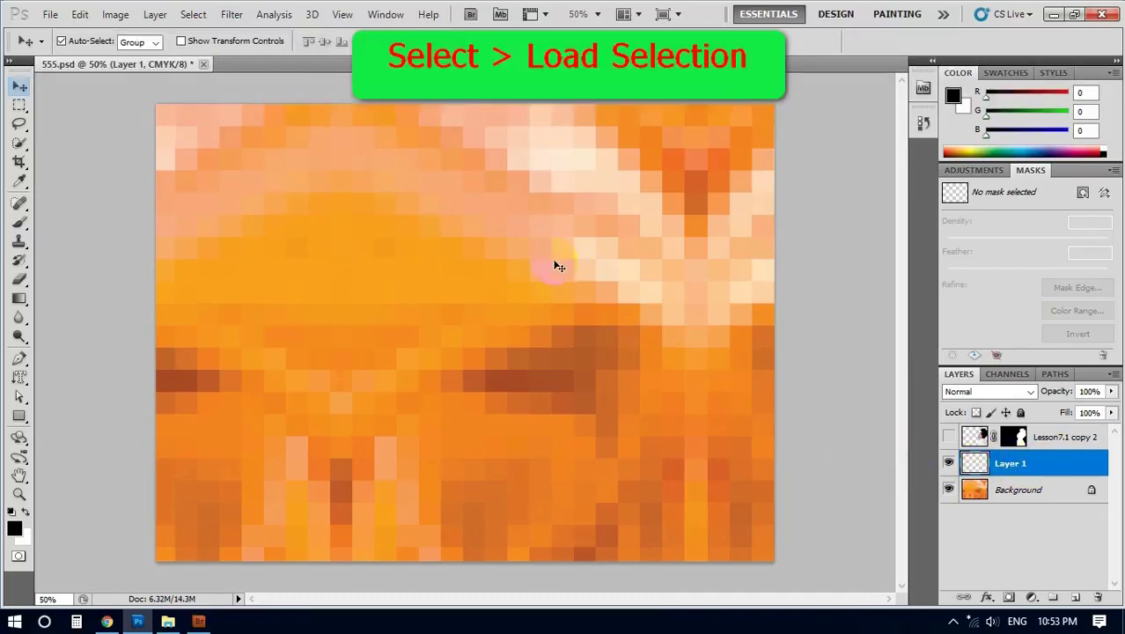
Load channel 999 back as the active man-shaped selection
left_click(194, 16)
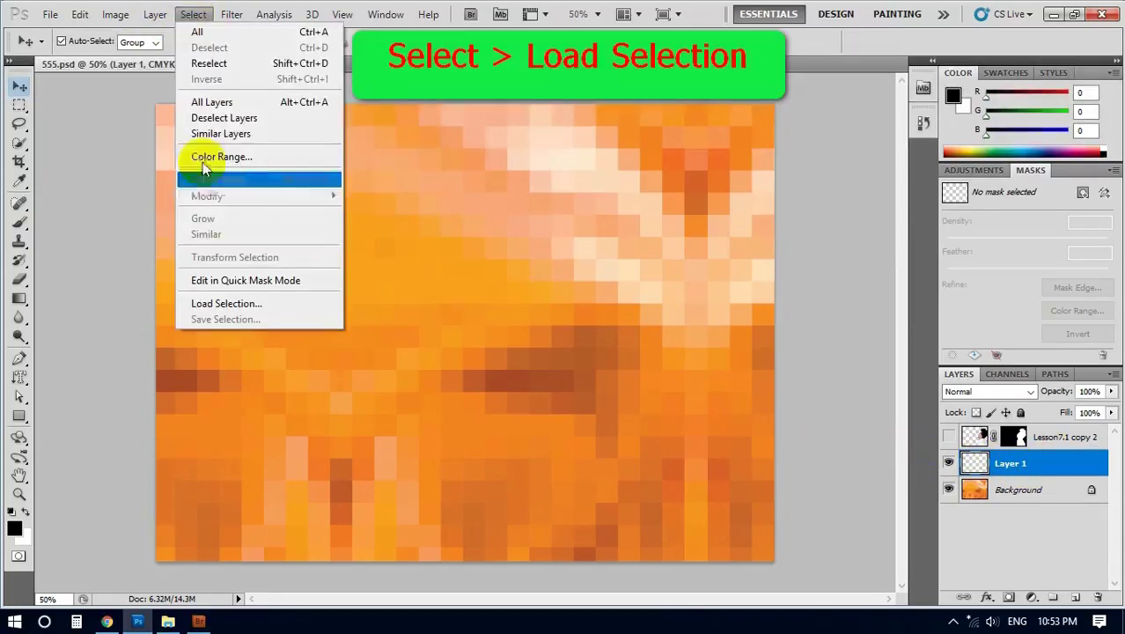
left_click(212, 305)
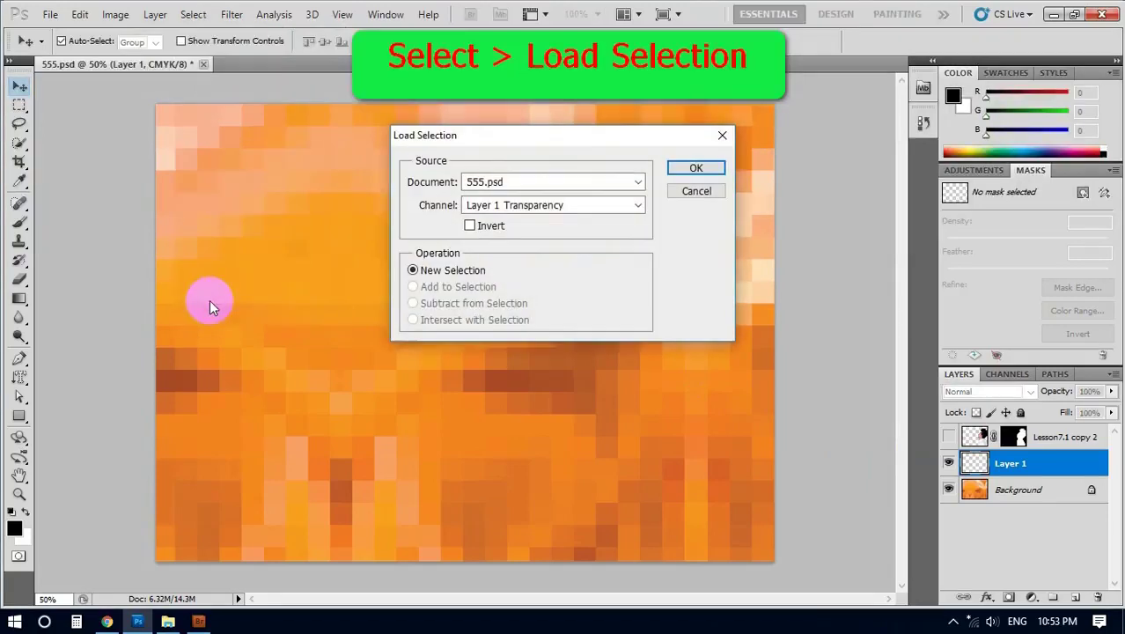
left_click(533, 207)
left_click(491, 262)
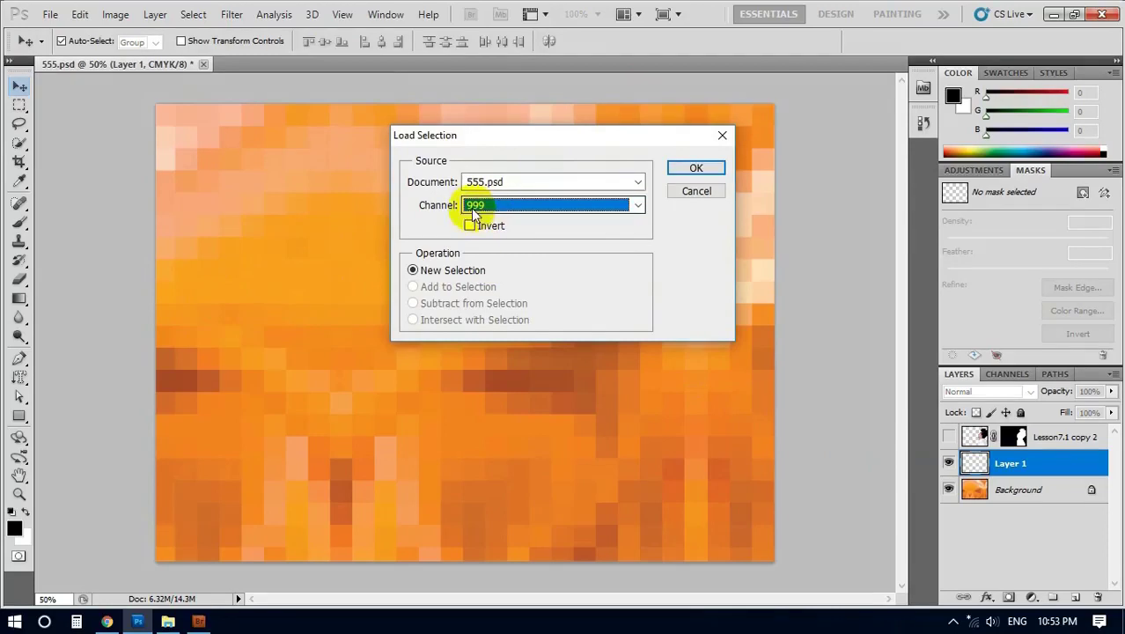
left_click(696, 170)
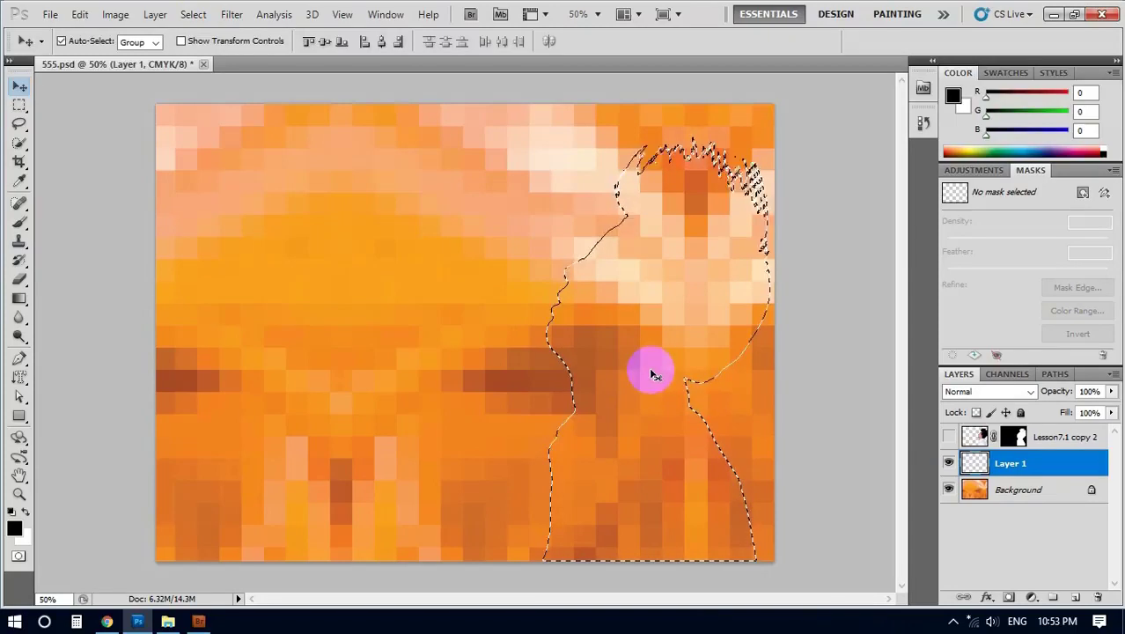
Fill the man-shaped selection on Layer 1 with black
left_click(647, 312)
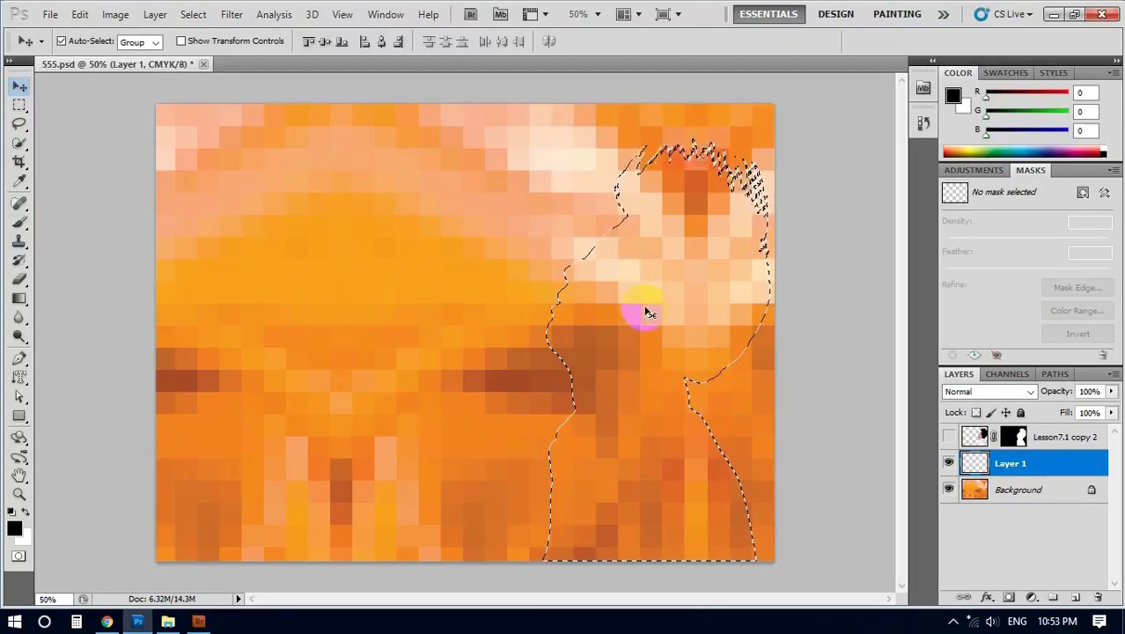
left_click_drag(647, 312, 629, 363)
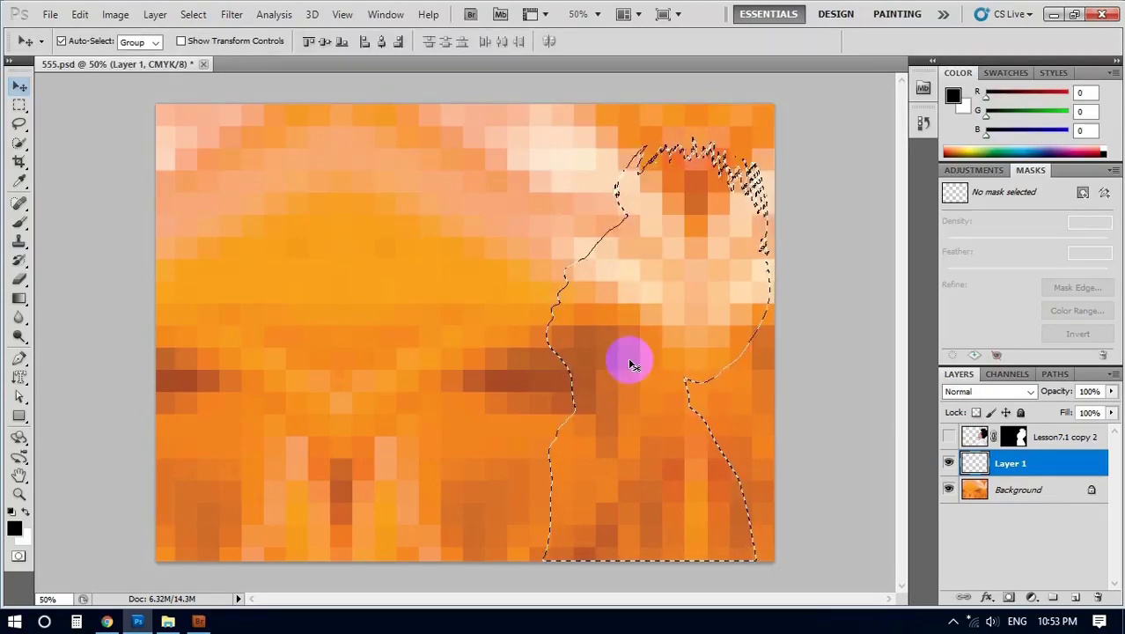
left_click(80, 16)
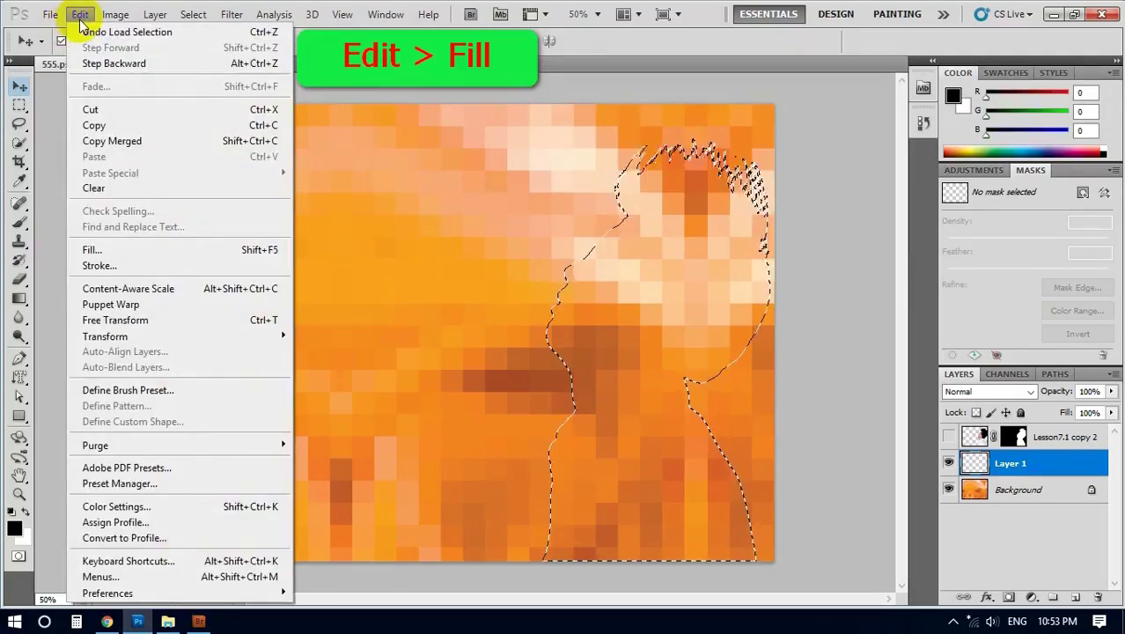
left_click(90, 250)
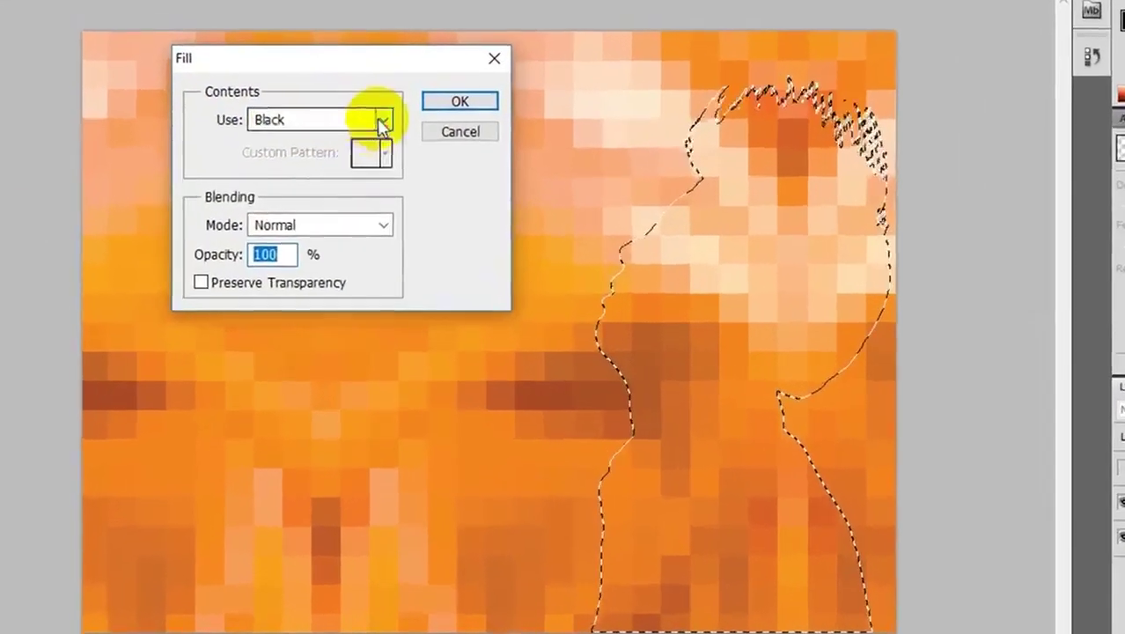
left_click(383, 171)
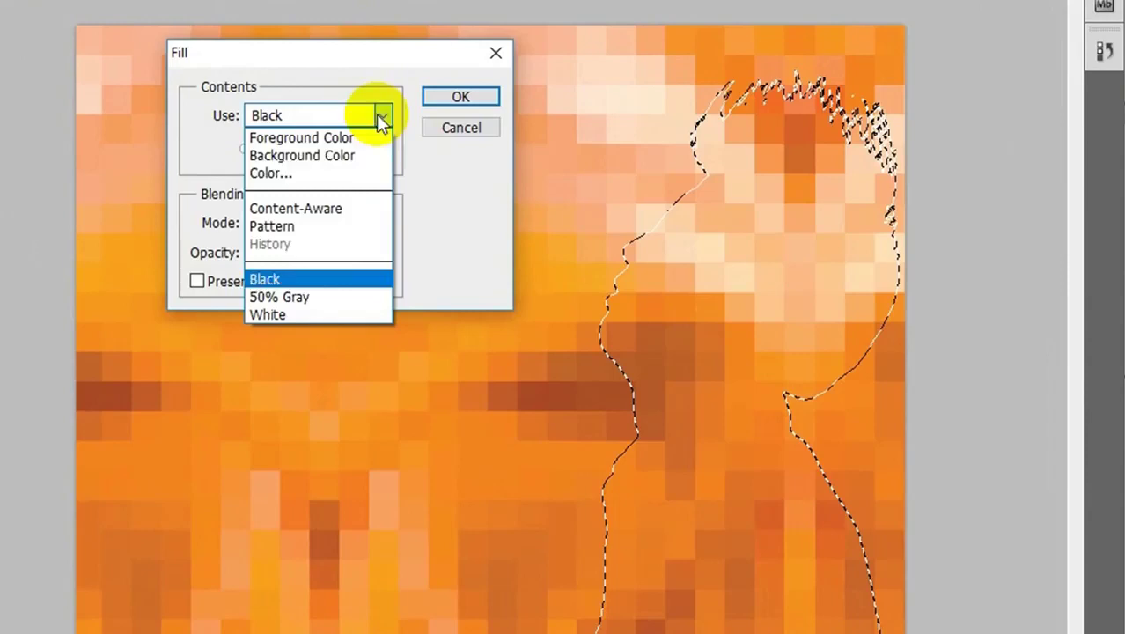
left_click(279, 282)
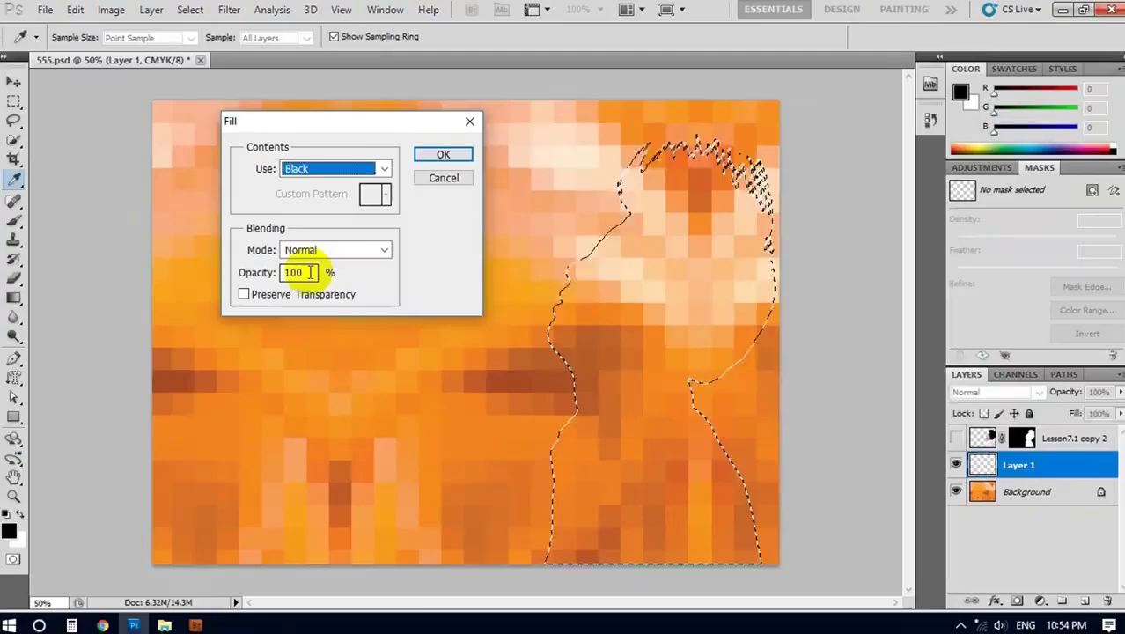
left_click(442, 159)
key("v")
left_click_drag(618, 270, 626, 319)
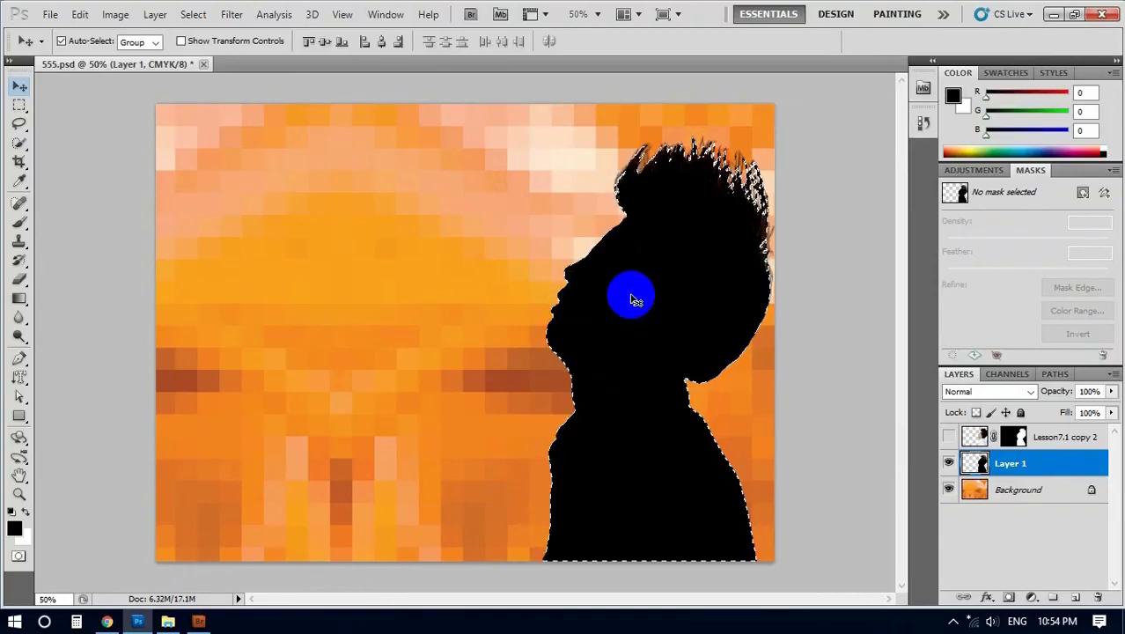
Set Layer 1 opacity to 25% and clear the selection
left_click_drag(624, 320, 613, 320)
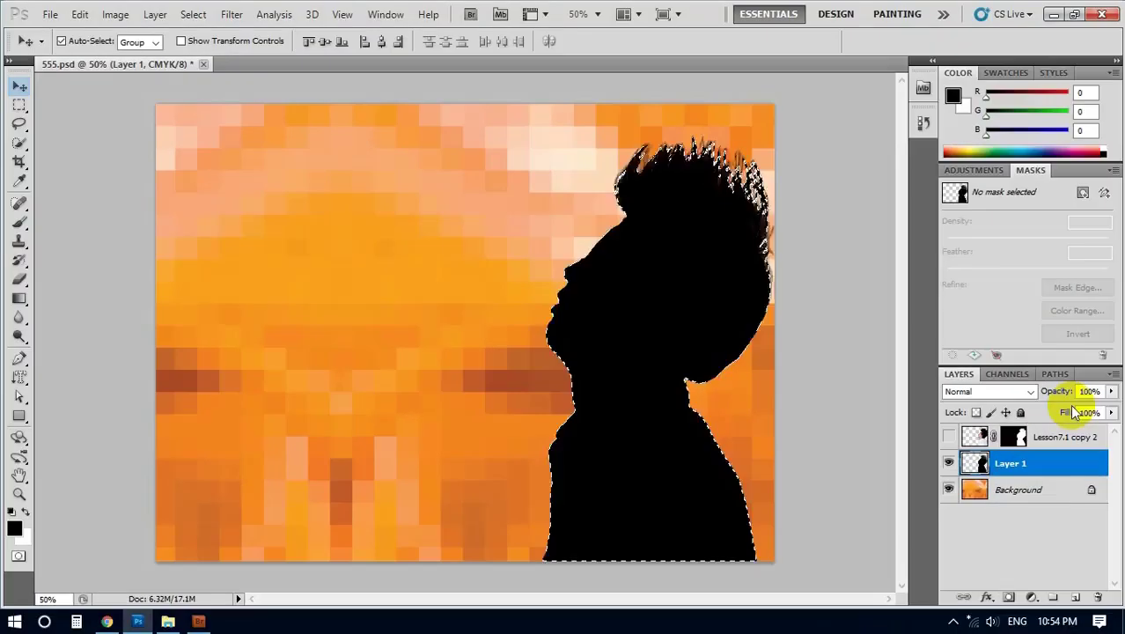
left_click(1059, 392)
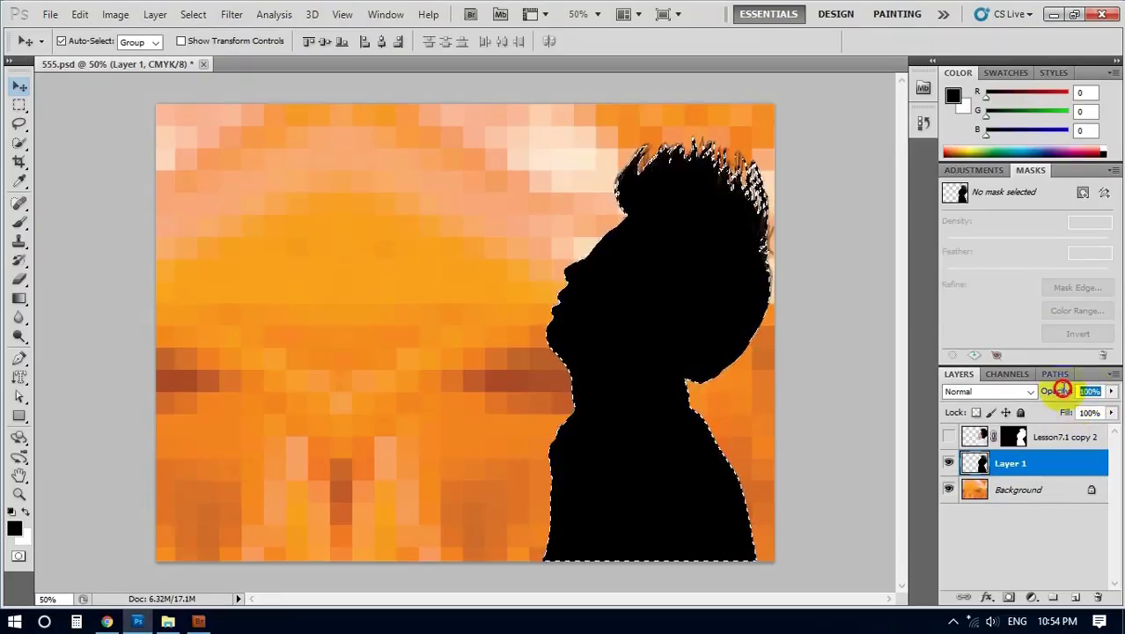
type("2")
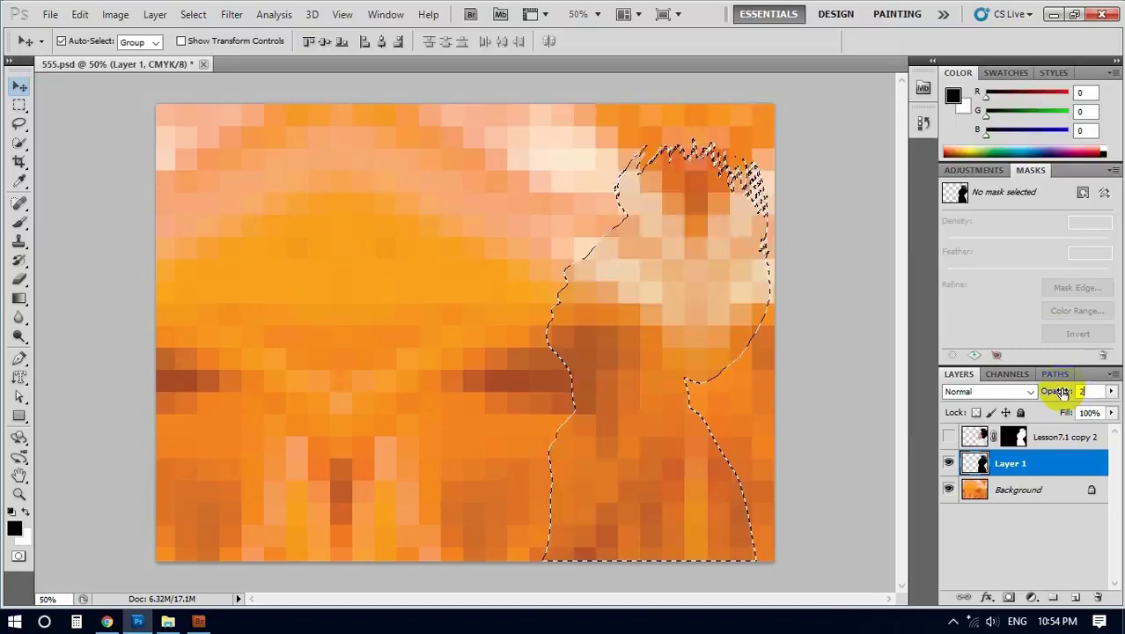
type("5")
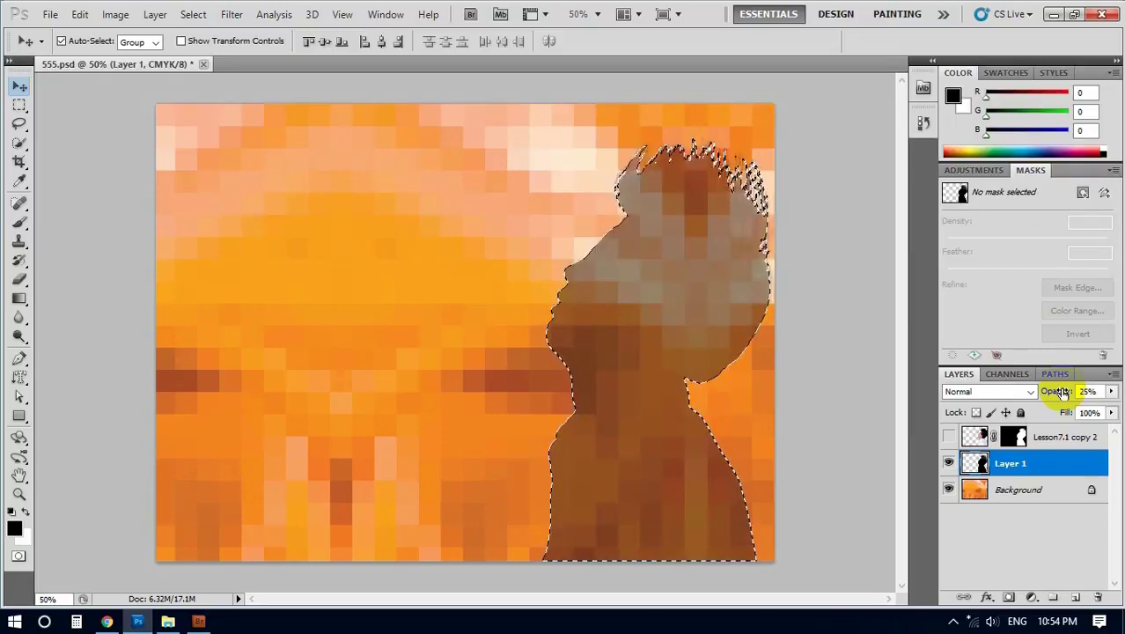
key("Return")
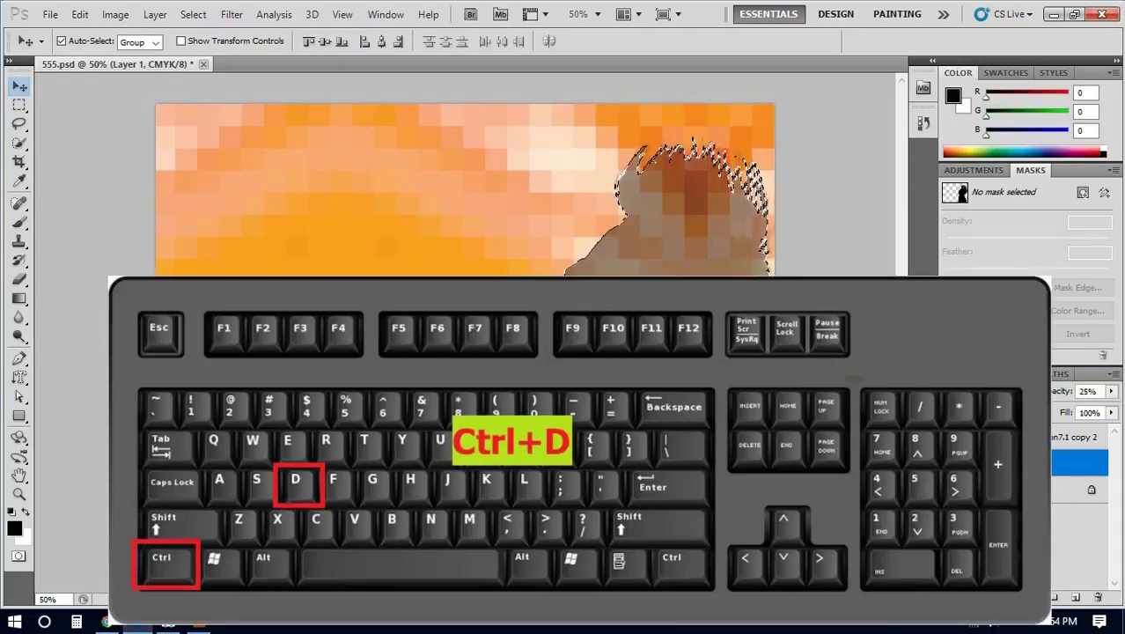
key("ctrl+d")
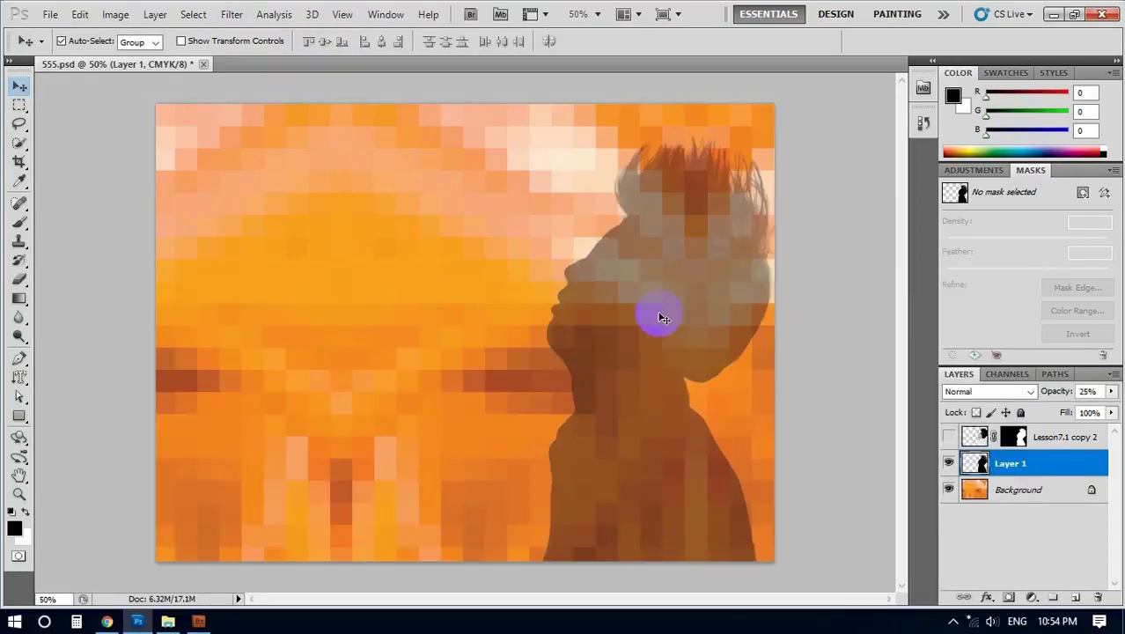
Show the man's layer, then rotate the silhouette about -8° and shift it left
left_click(949, 438)
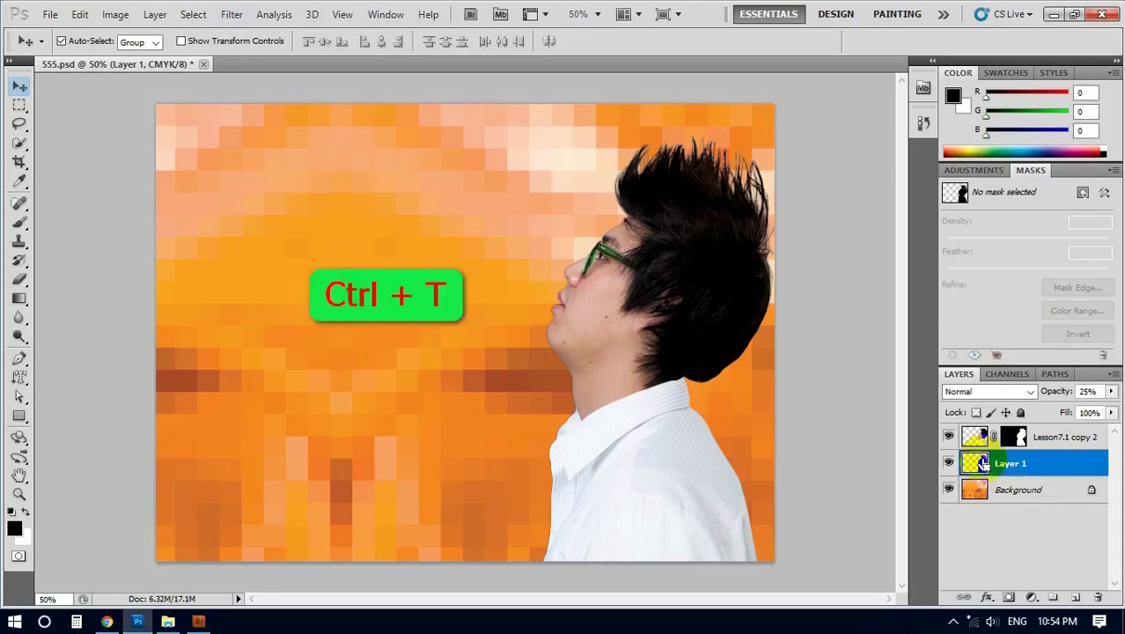
key("ctrl+t")
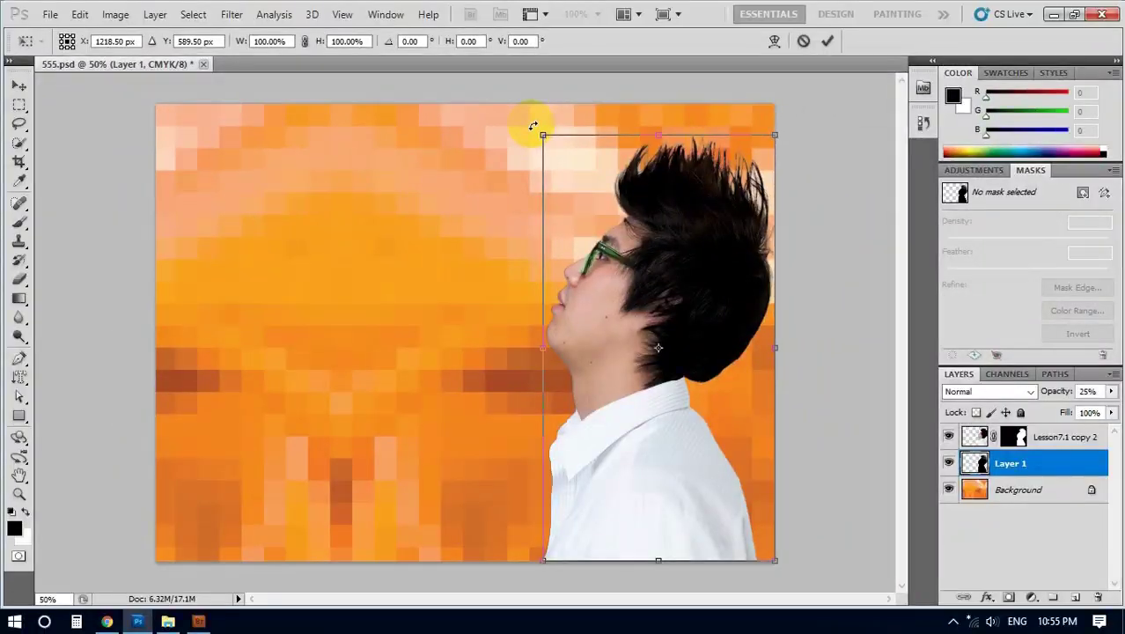
left_click_drag(532, 124, 490, 129)
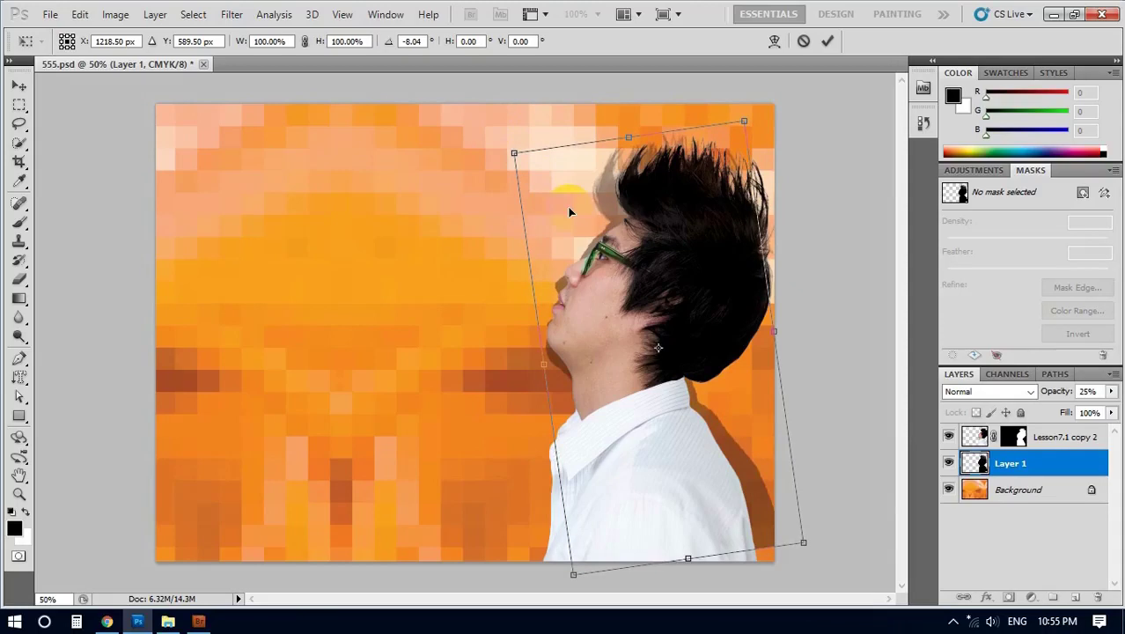
left_click_drag(569, 208, 536, 206)
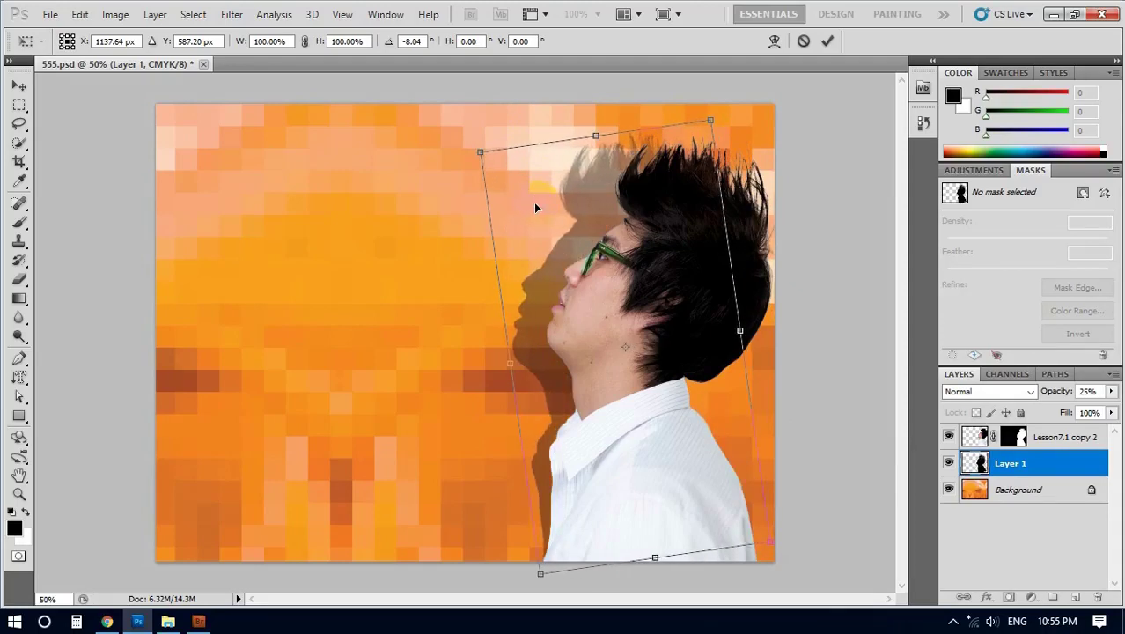
key("Return")
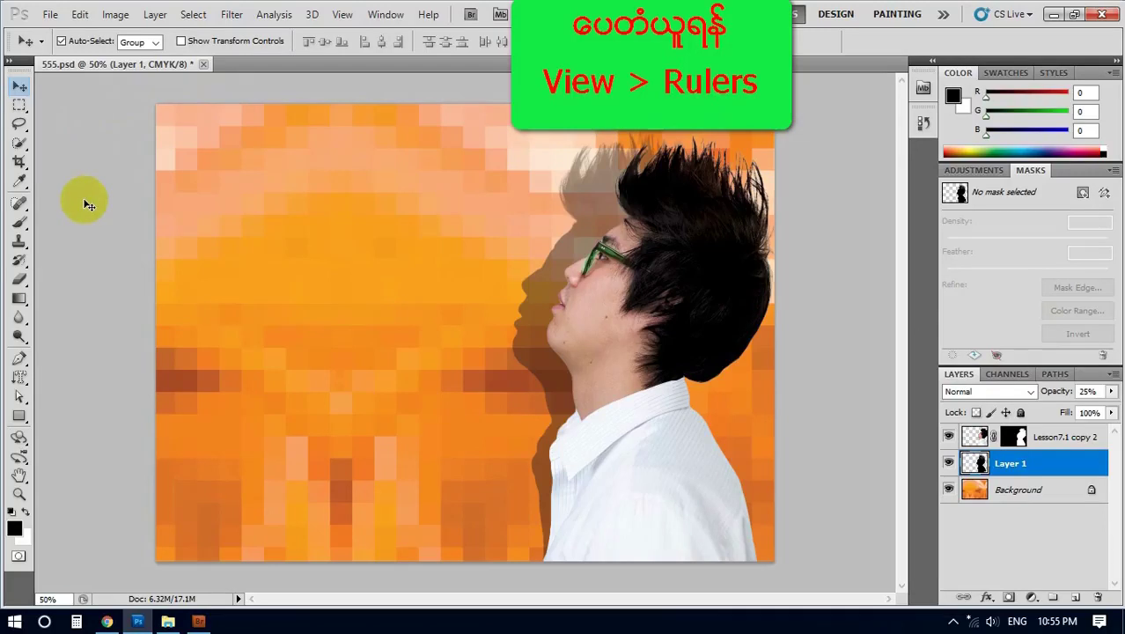
Show rulers and drag a vertical guide to just left of the man's face
left_click(343, 18)
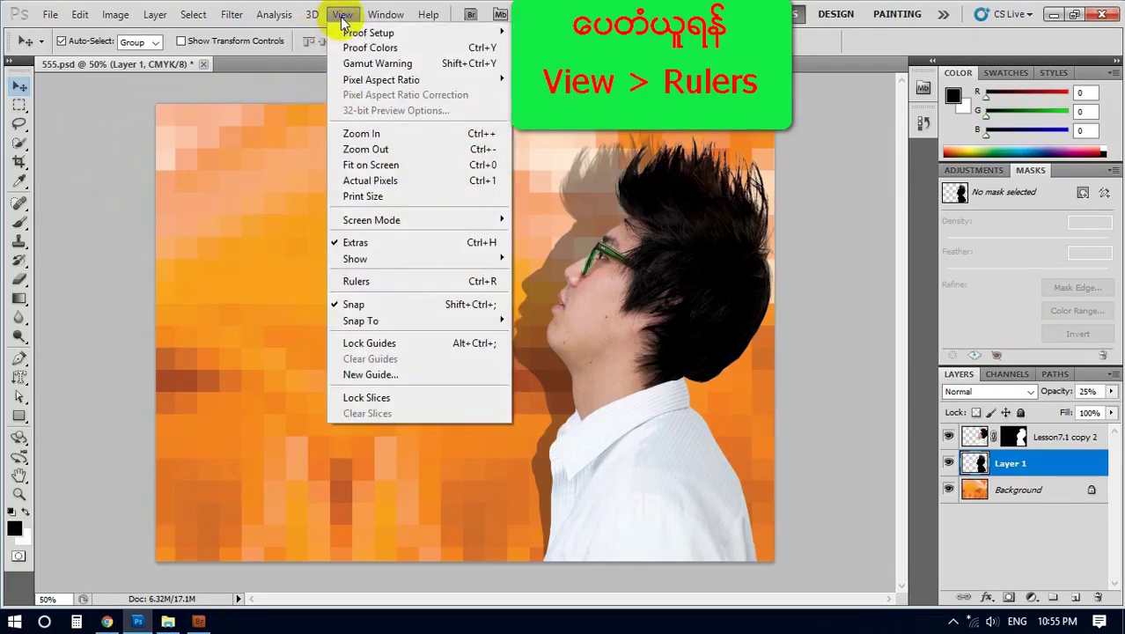
left_click(353, 279)
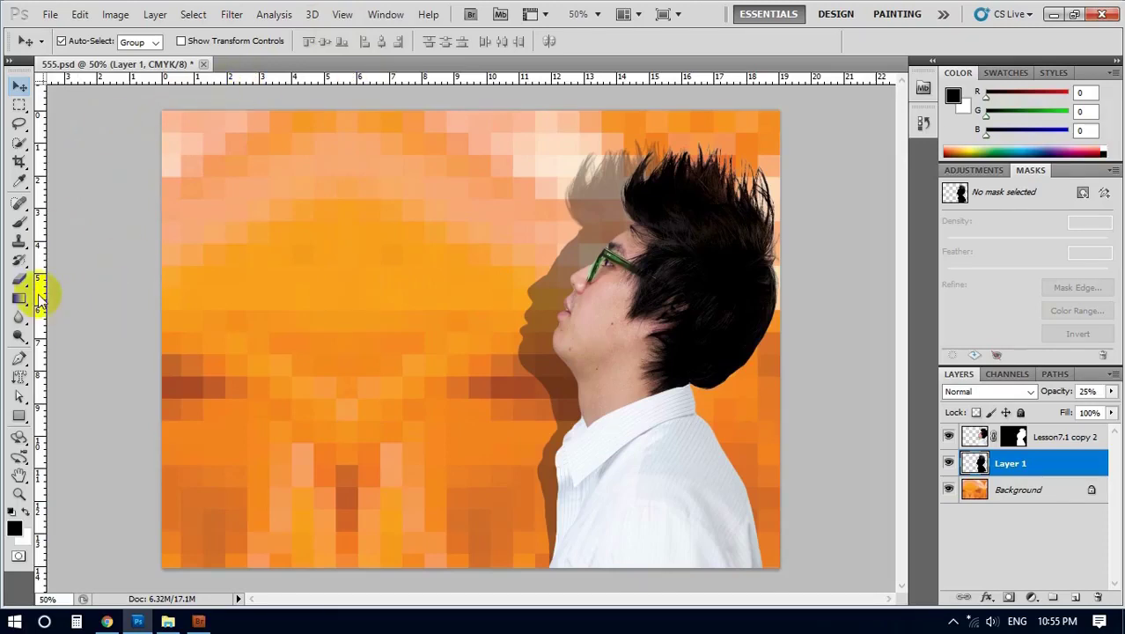
left_click_drag(40, 299, 387, 317)
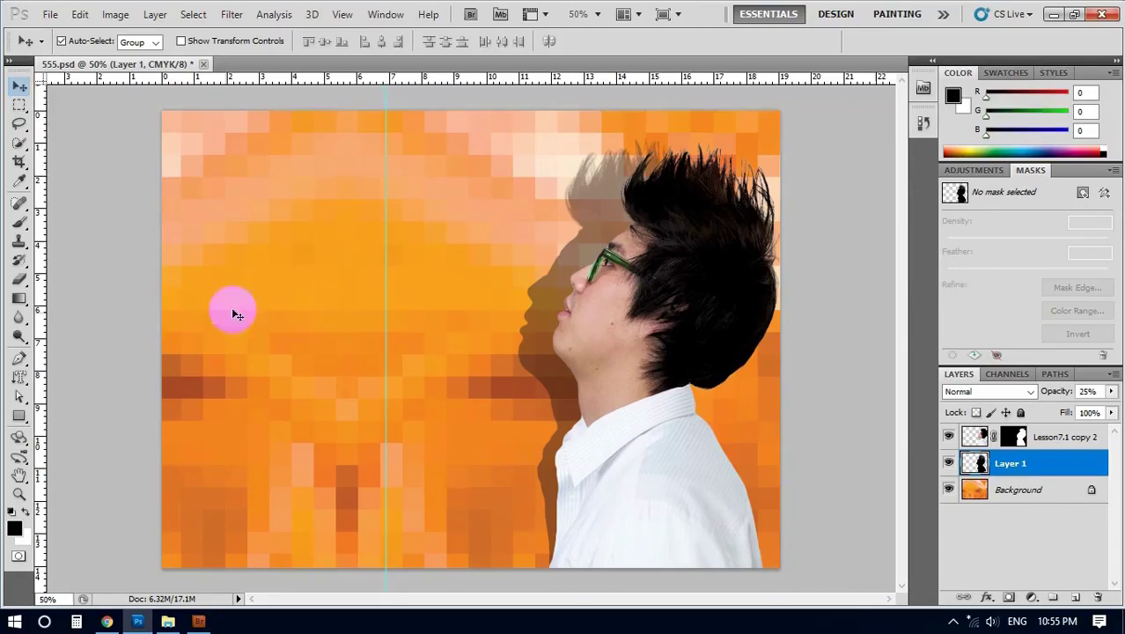
left_click(21, 378)
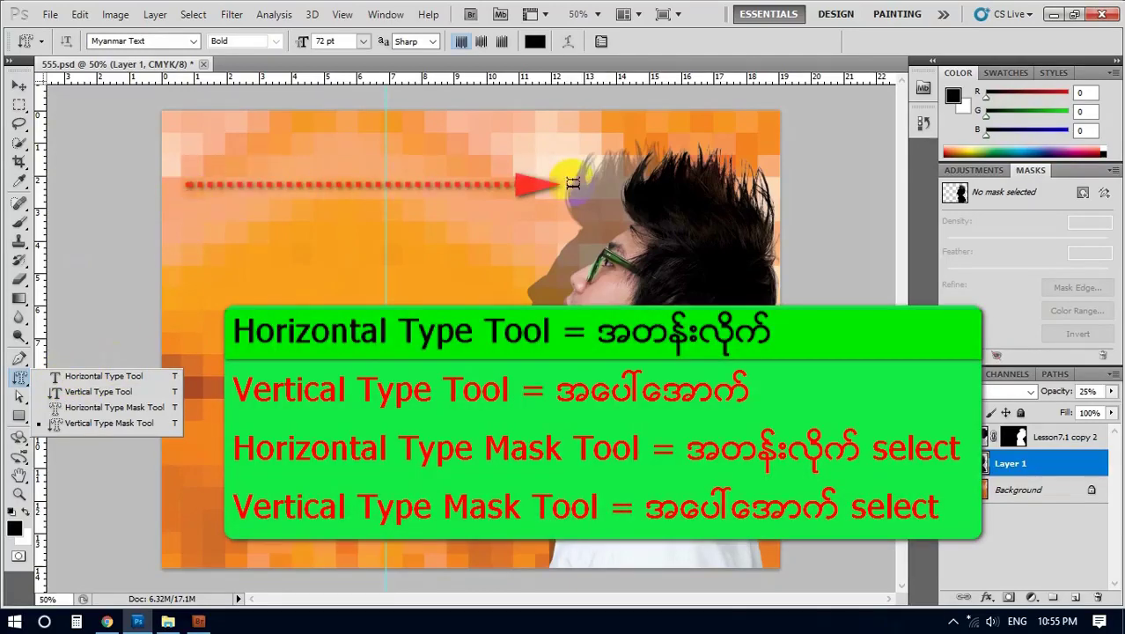
Switch to the Vertical Type Mask Tool and start a mask on the guide near the top
left_click(113, 392)
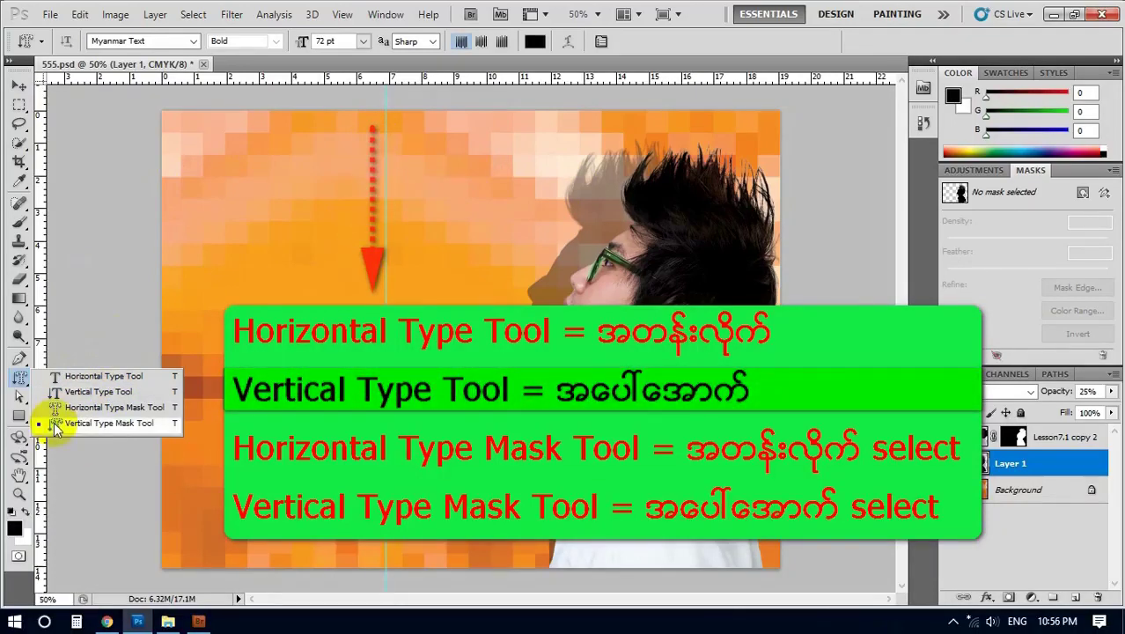
left_click(150, 407)
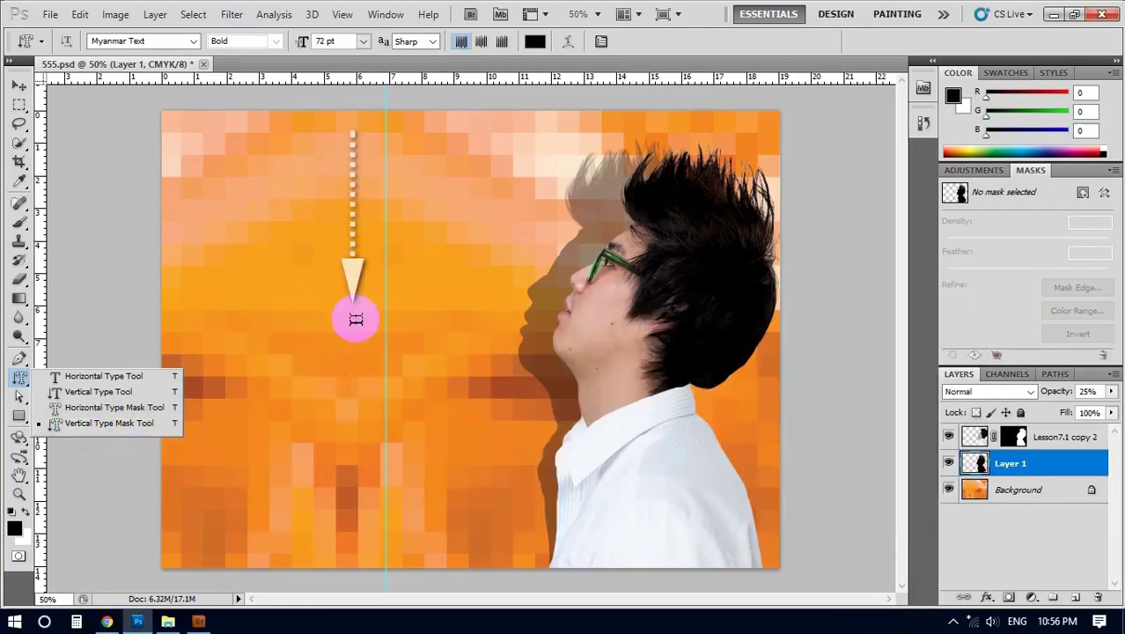
left_click(387, 156)
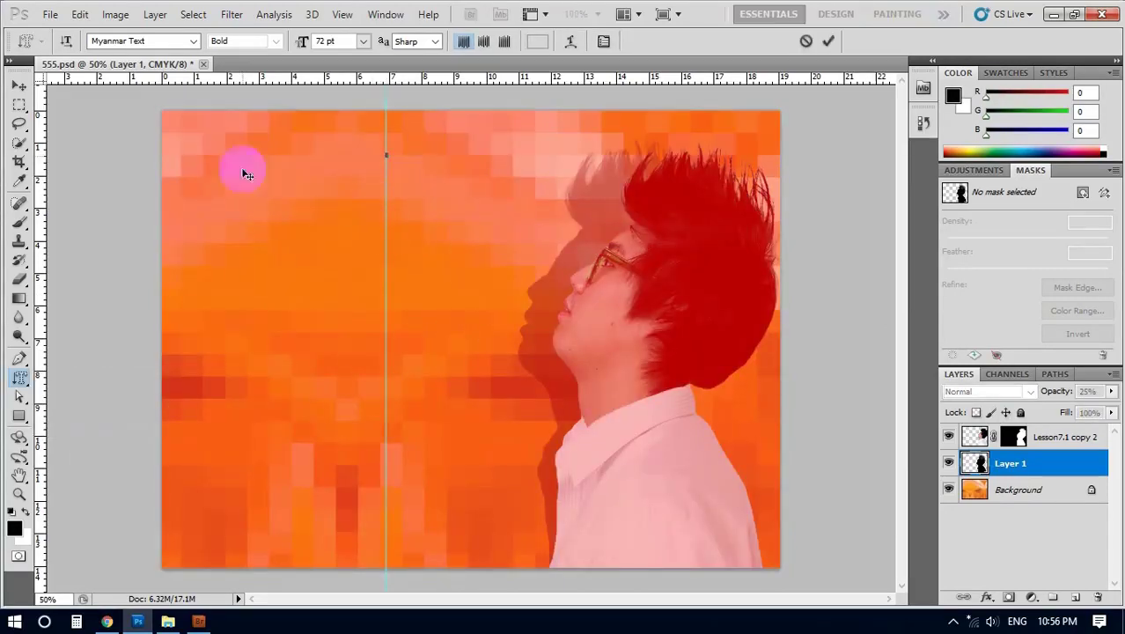
Type WTYT down the guide in Myanmar Text Bold 72 pt and commit it as a selection
left_click(387, 154)
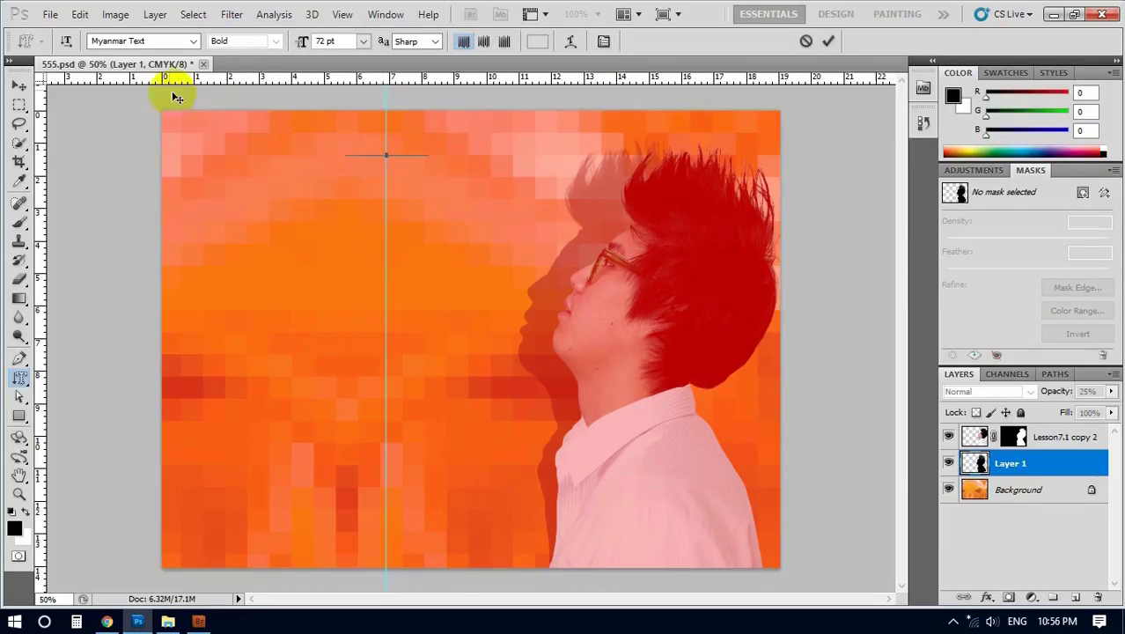
left_click(193, 43)
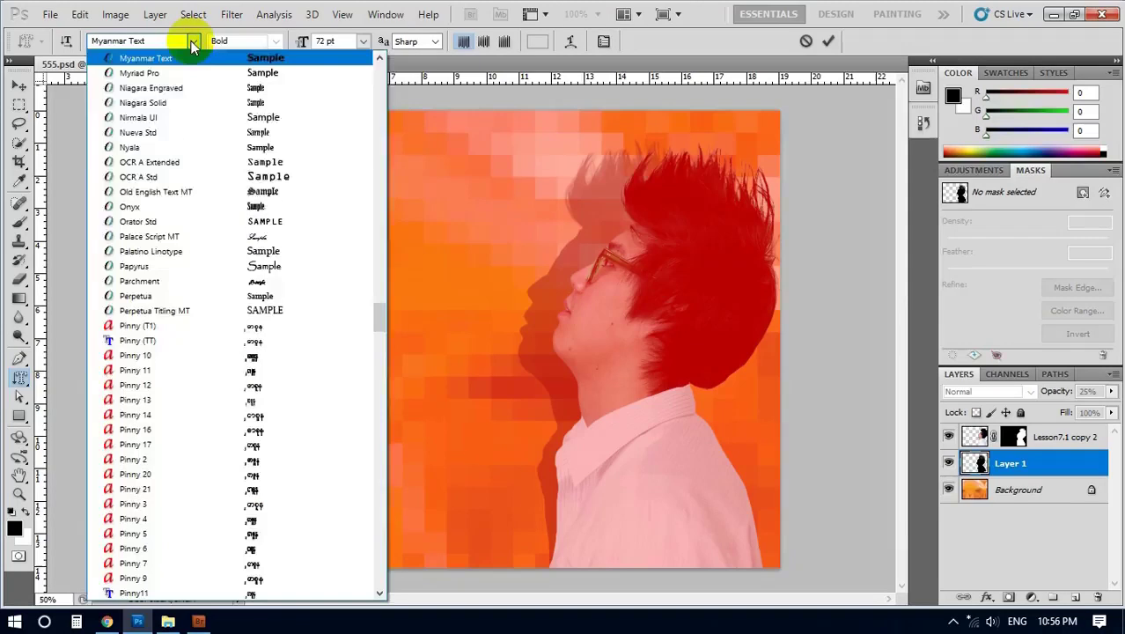
left_click(193, 43)
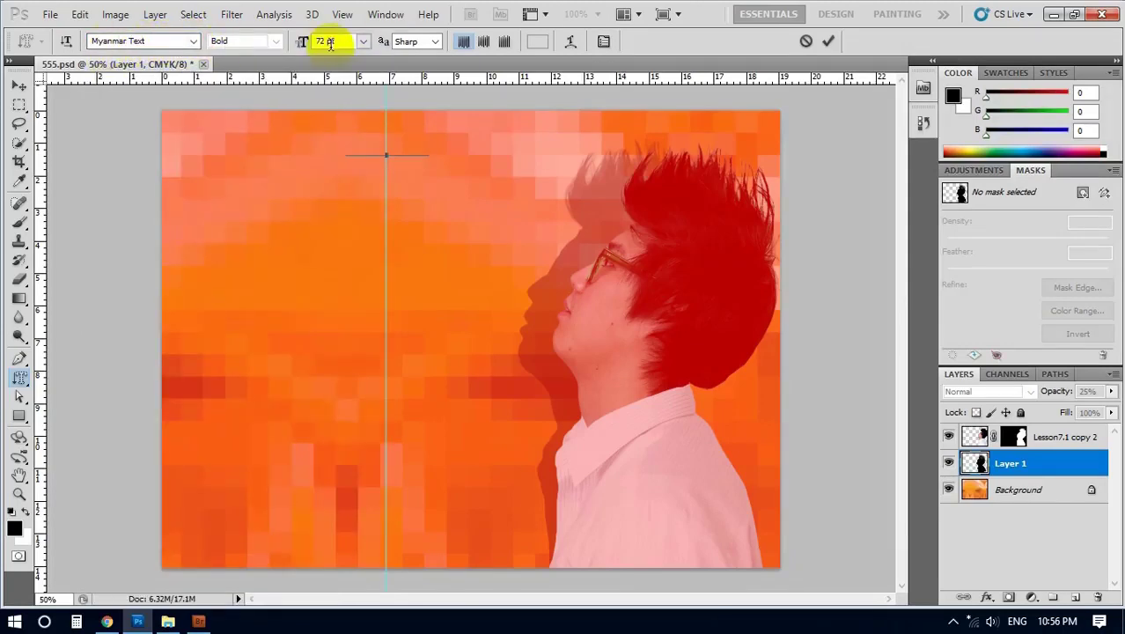
left_click(364, 41)
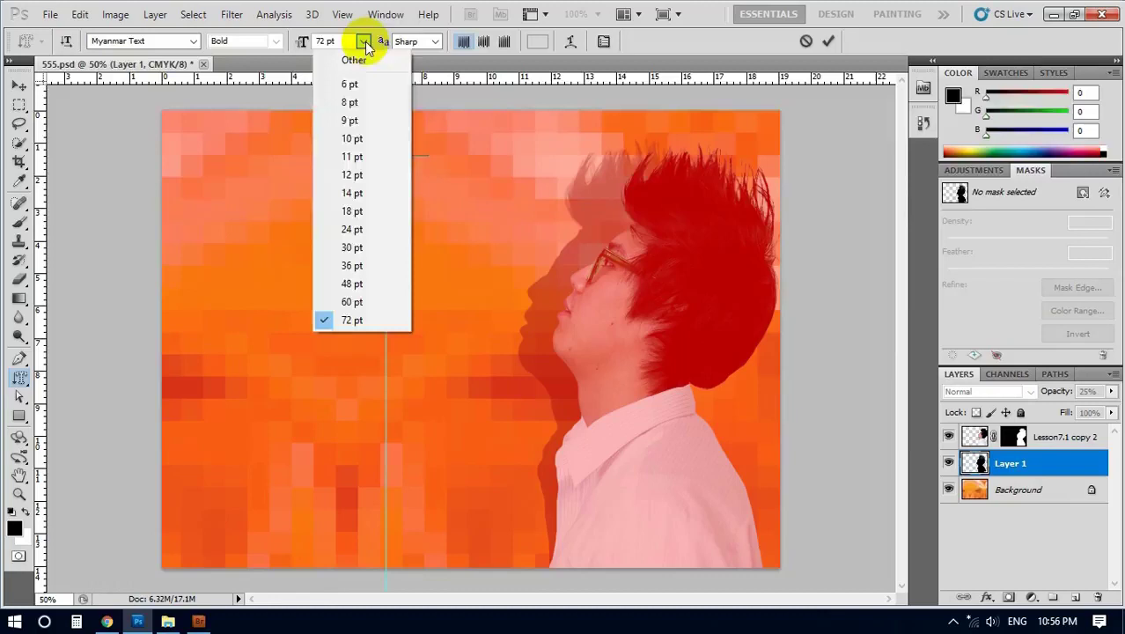
left_click(364, 41)
left_click(389, 149)
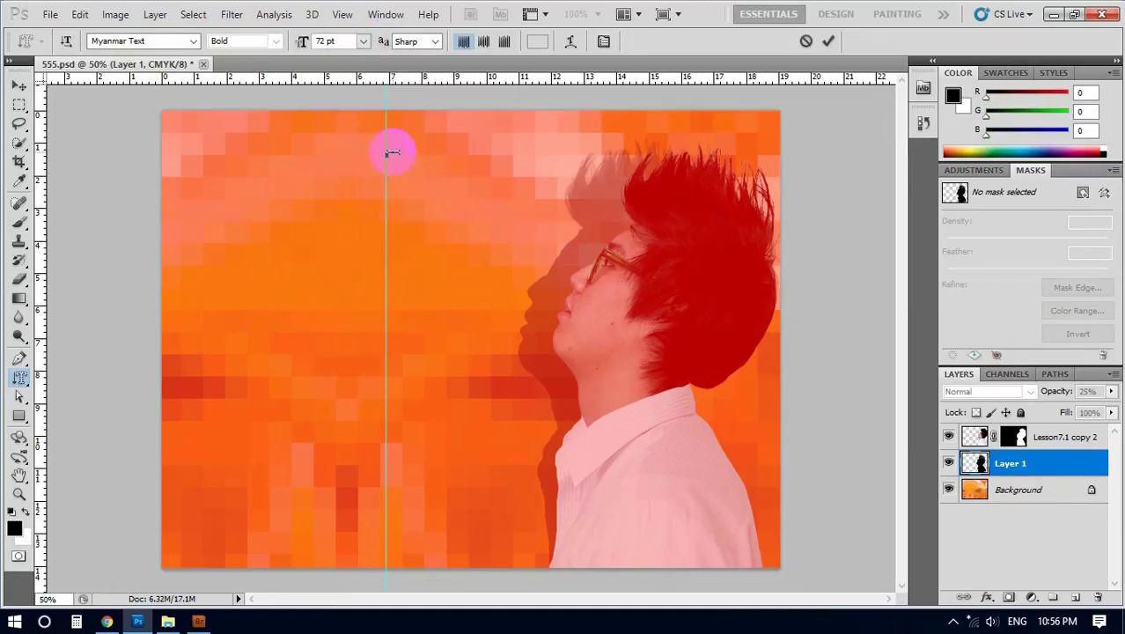
type("WT")
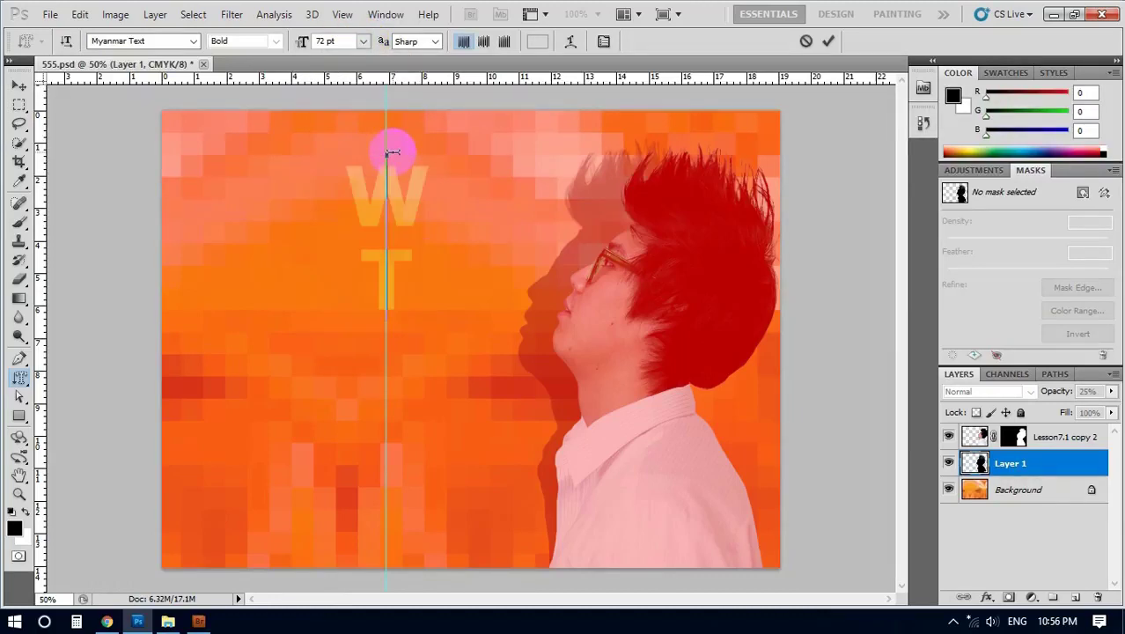
type("YT")
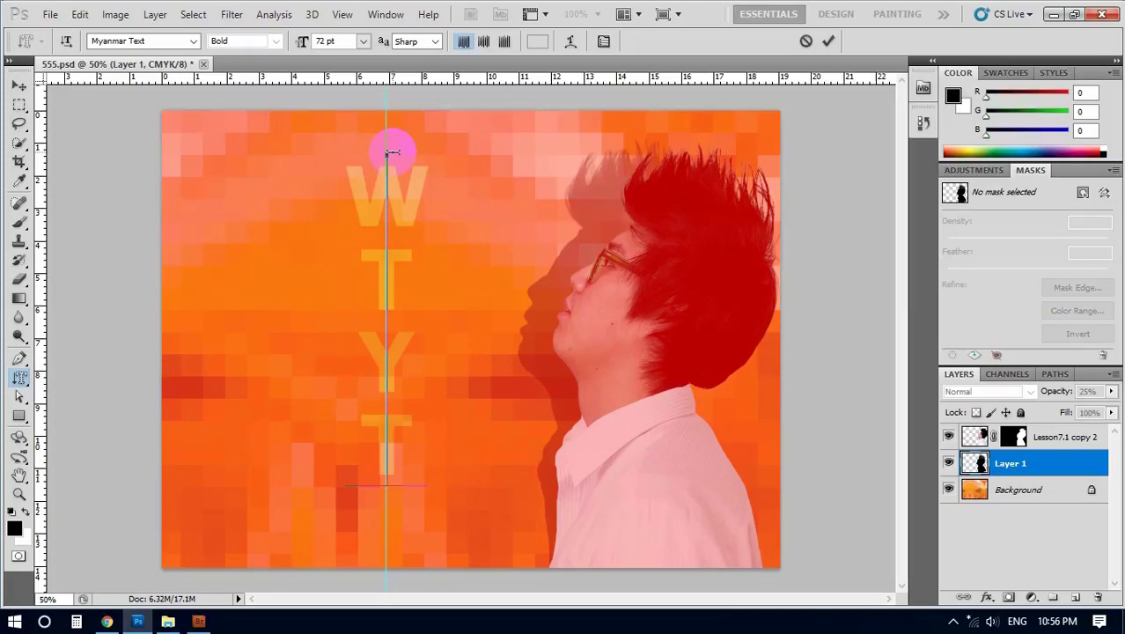
left_click_drag(392, 153, 390, 224)
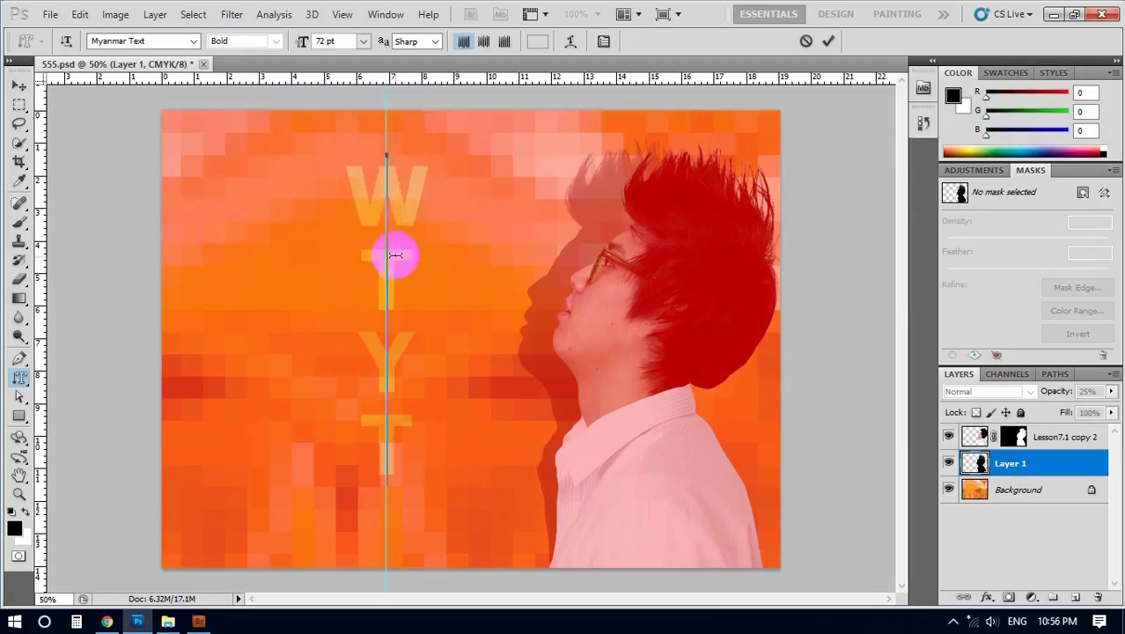
mouse_move(390, 224)
left_mouse_down()
mouse_move(406, 412)
mouse_move(352, 249)
left_mouse_up()
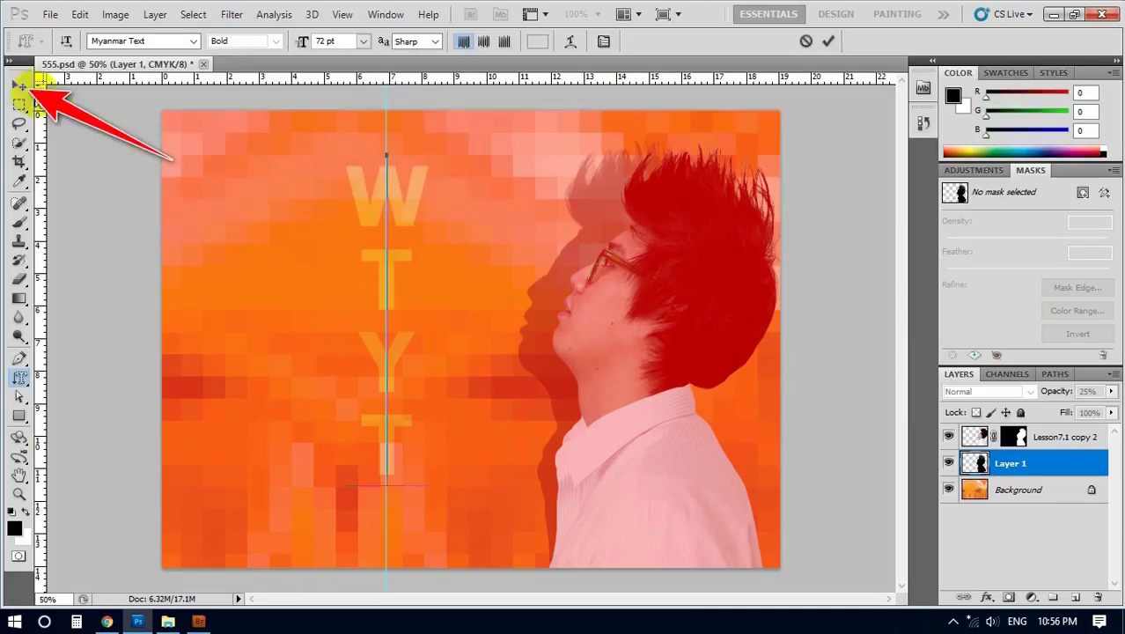
left_click(17, 91)
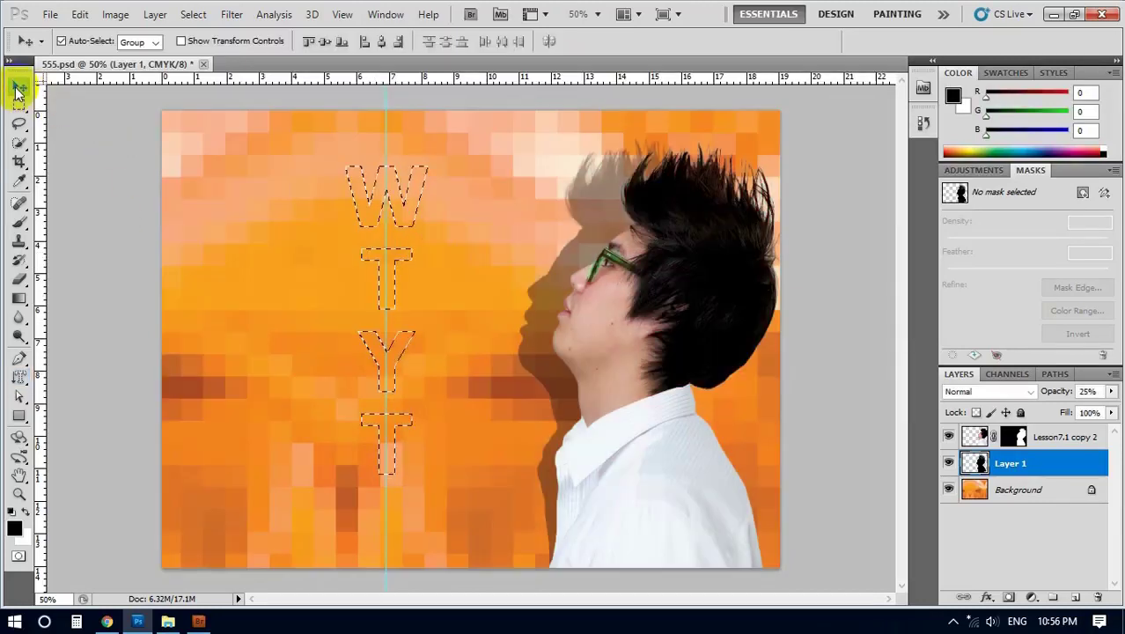
Move the WTYT selection lower with the Rectangular Marquee and activate the Background layer
mouse_move(375, 284)
left_mouse_down()
mouse_move(498, 204)
mouse_move(401, 388)
mouse_move(339, 332)
mouse_move(376, 241)
mouse_move(400, 516)
mouse_move(406, 446)
left_mouse_up()
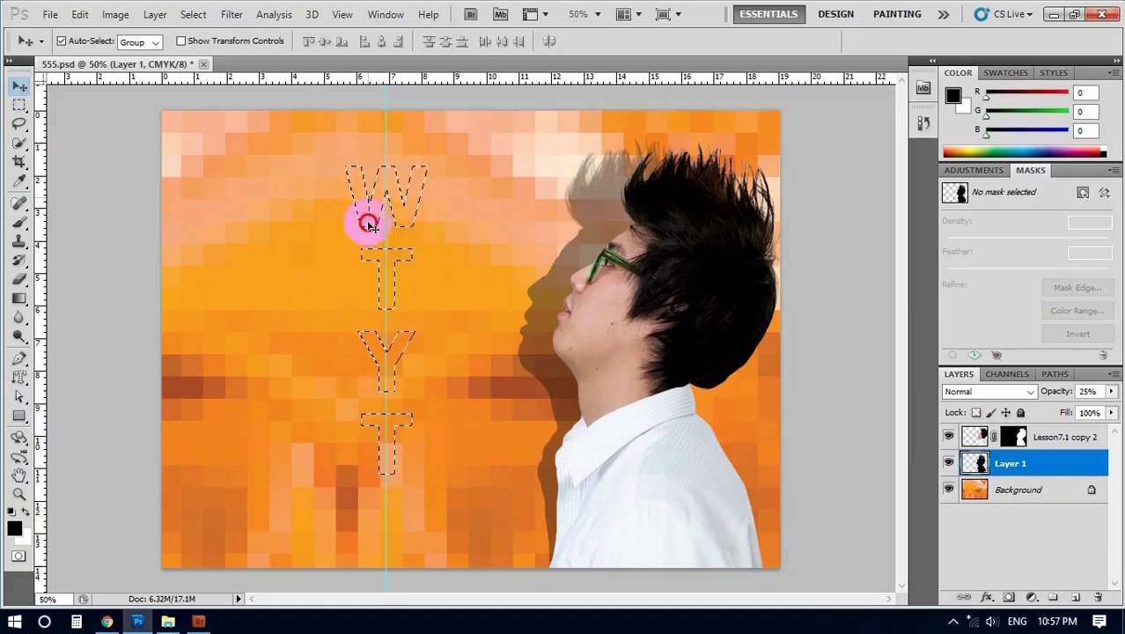
left_click_drag(371, 203, 363, 294)
left_click(373, 297)
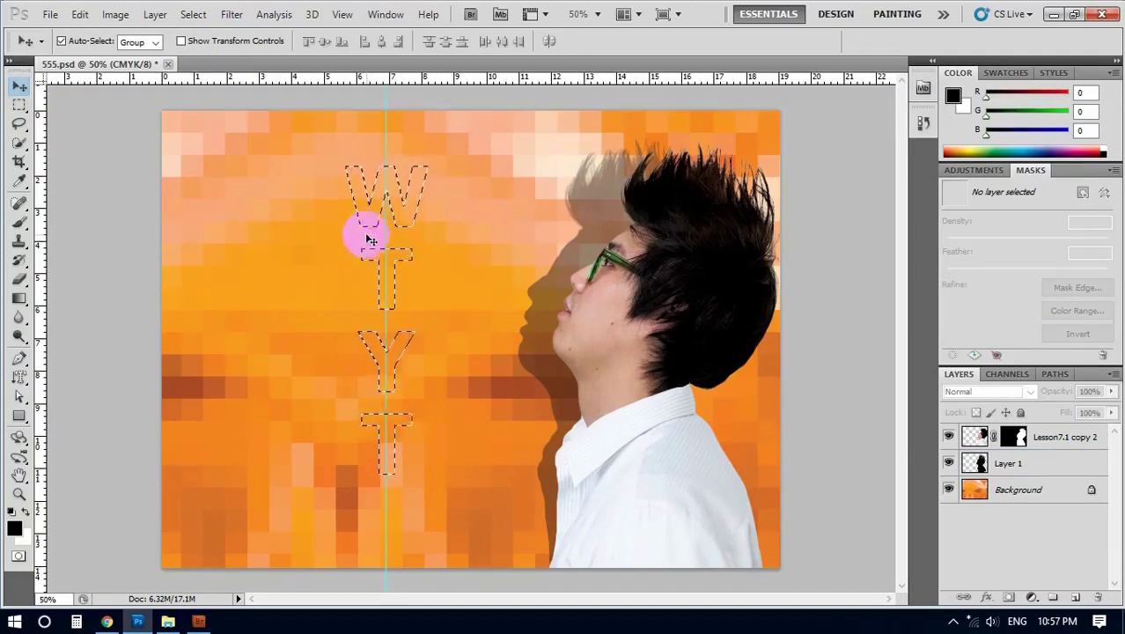
left_click(21, 107)
left_click(71, 103)
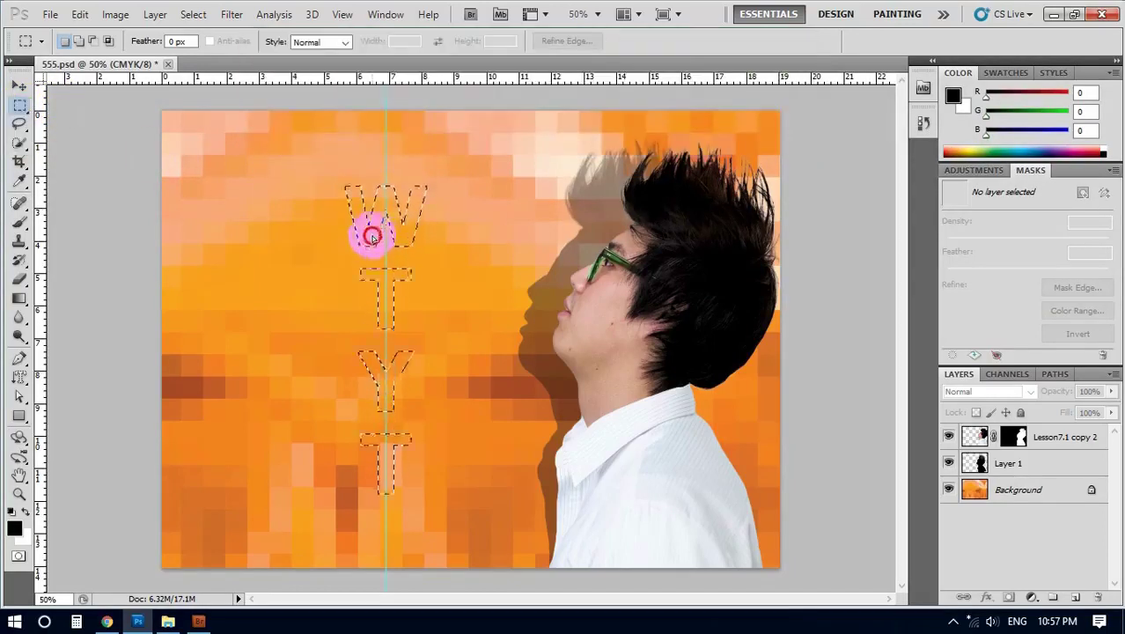
left_click_drag(372, 237, 377, 279)
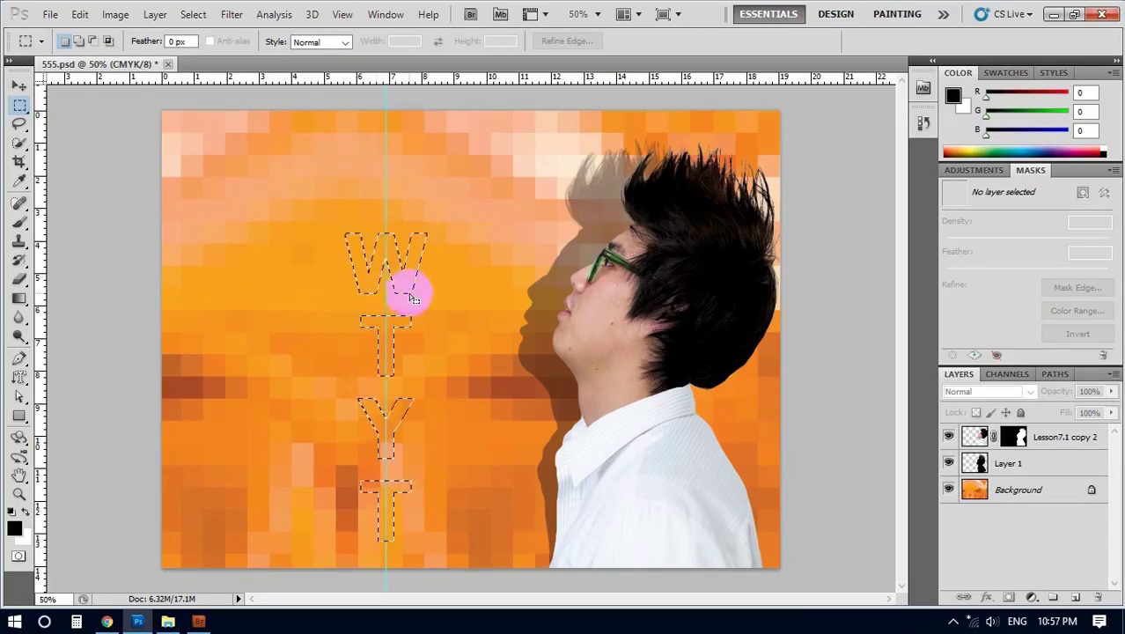
left_click(1021, 495)
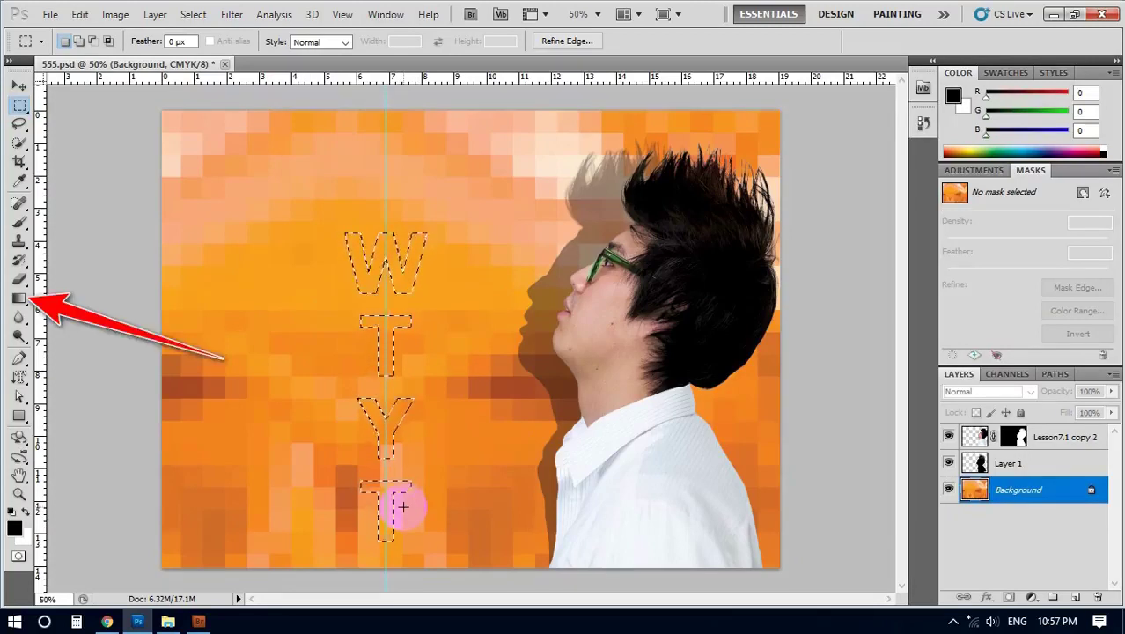
Fill the WTYT letters top to bottom with a purple-to-yellow rainbow gradient, then deselect
left_click(20, 298)
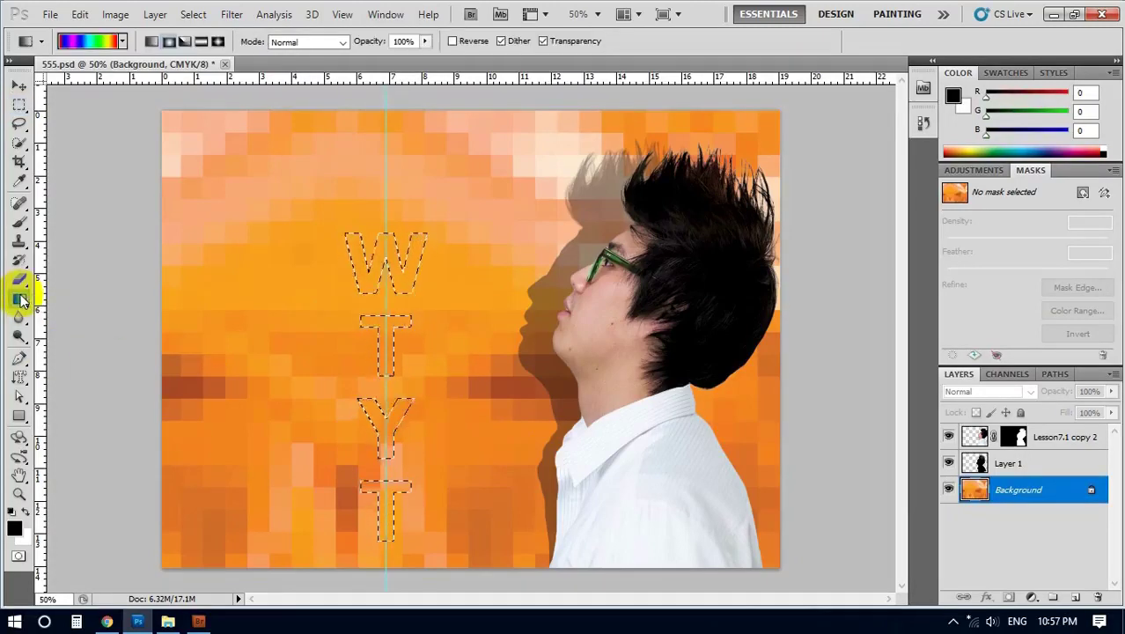
right_click(19, 300)
left_click(73, 298)
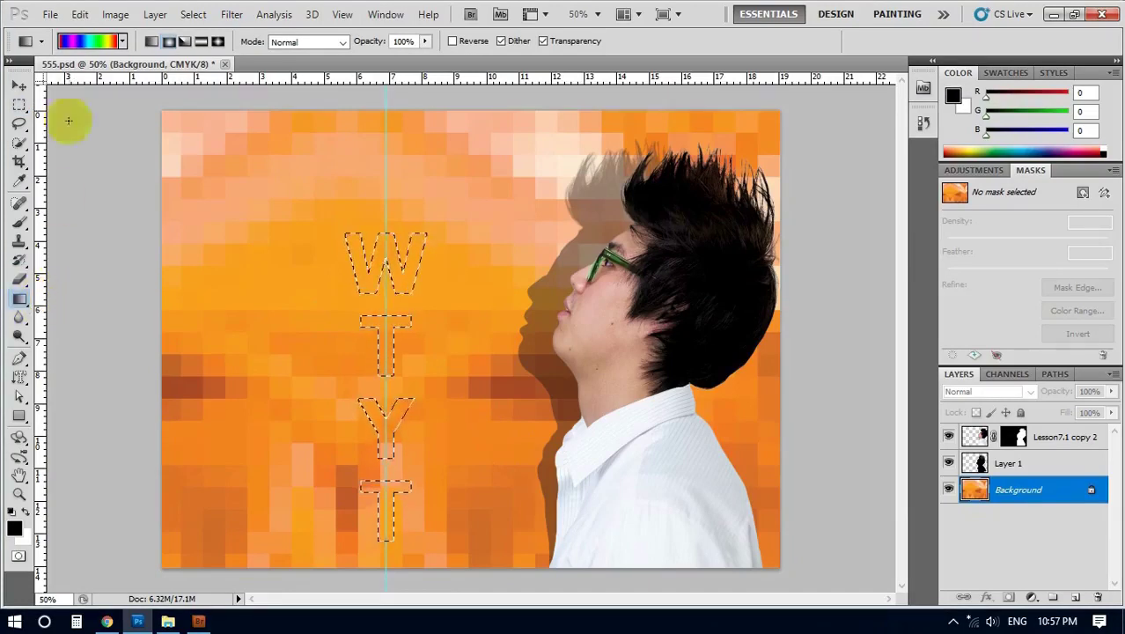
left_click(124, 42)
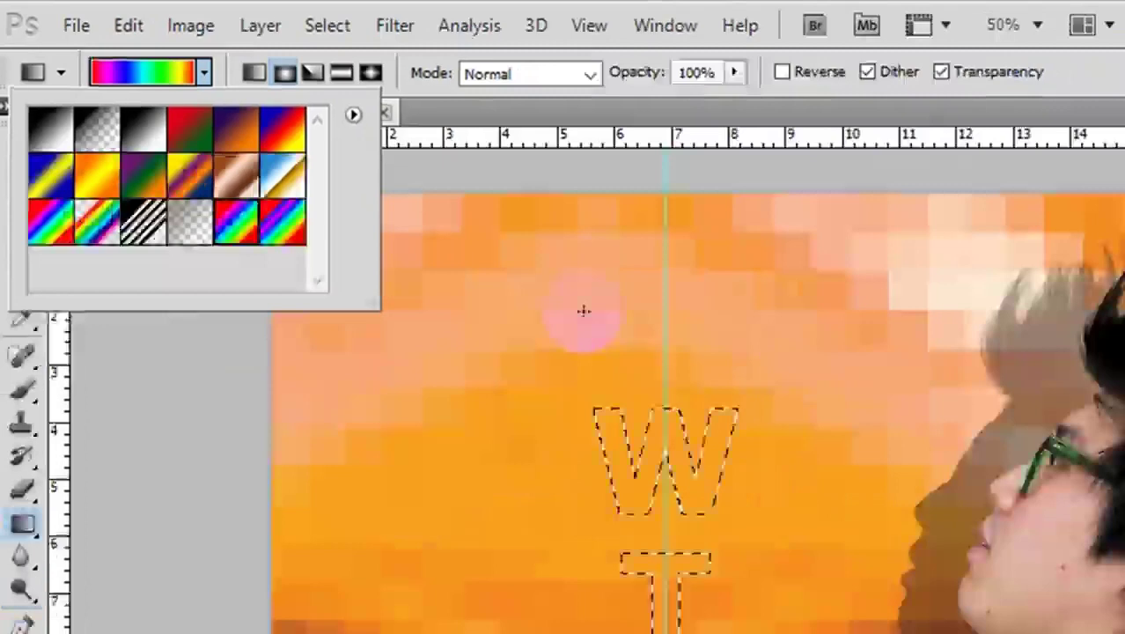
mouse_move(387, 204)
left_mouse_down()
mouse_move(412, 265)
mouse_move(401, 554)
left_mouse_up()
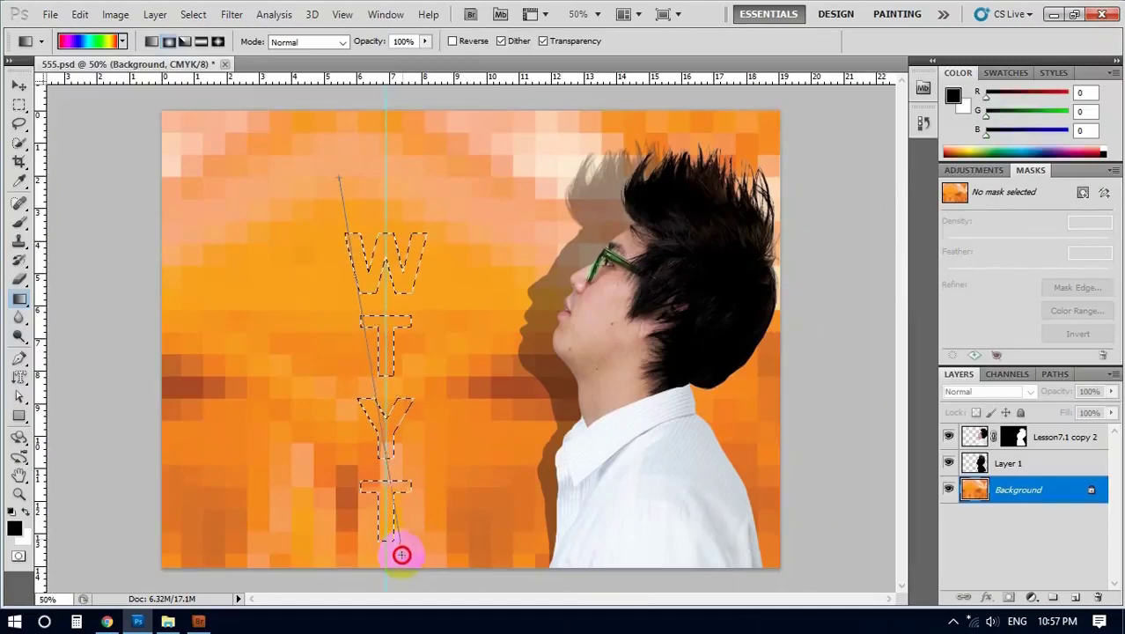
mouse_move(401, 557)
left_mouse_down()
mouse_move(392, 308)
mouse_move(401, 520)
mouse_move(359, 369)
mouse_move(388, 264)
mouse_move(409, 263)
mouse_move(406, 282)
left_mouse_up()
key("ctrl+d")
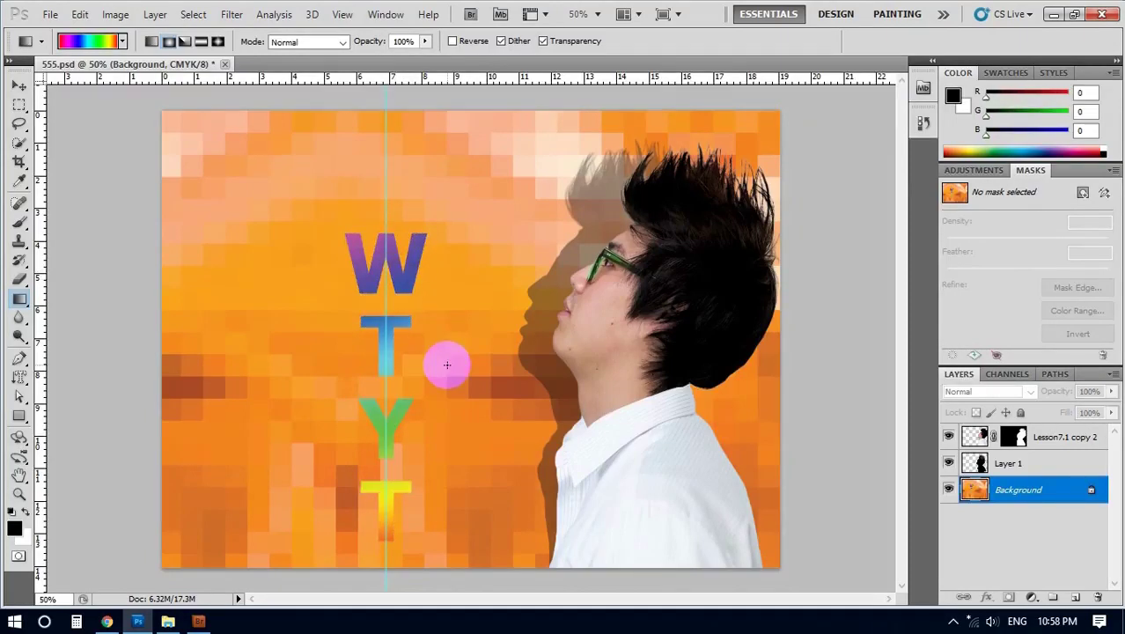
mouse_move(447, 365)
left_mouse_down()
mouse_move(444, 450)
mouse_move(286, 355)
mouse_move(305, 221)
left_mouse_up()
left_click_drag(537, 410, 361, 435)
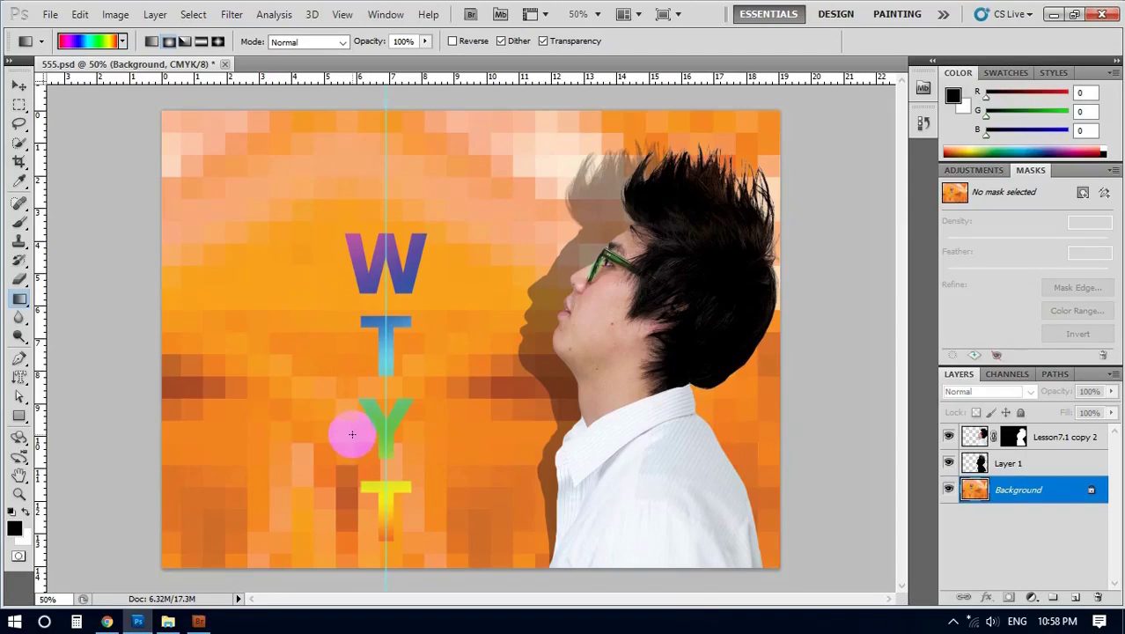
left_click_drag(351, 433, 346, 433)
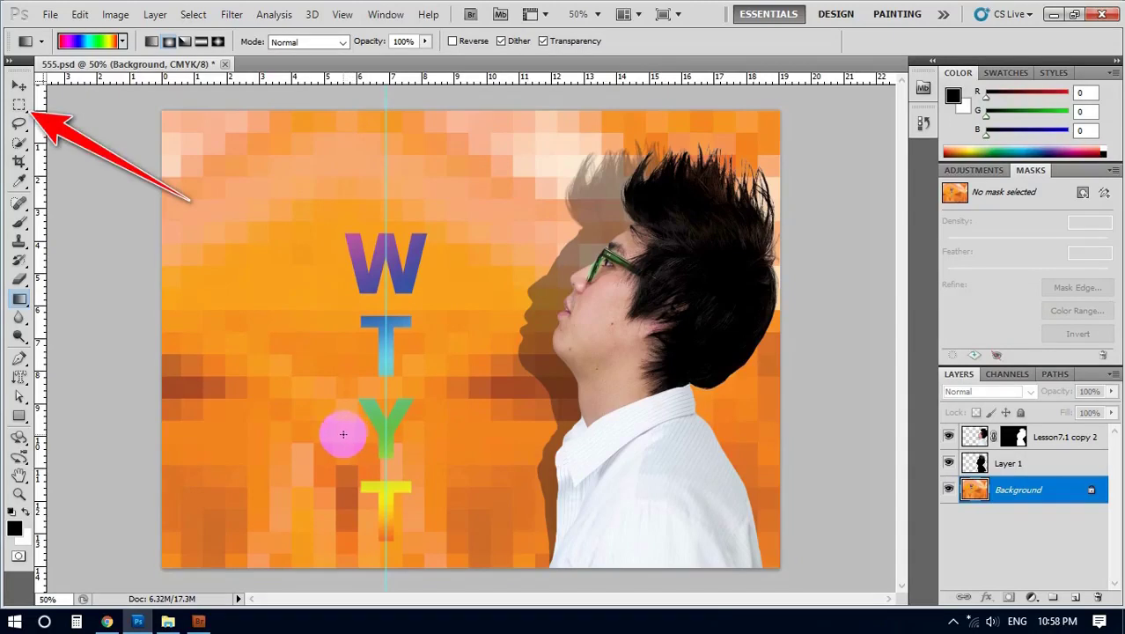
Add a horizontal guide across the middle of the WTYT letters
left_click(19, 104)
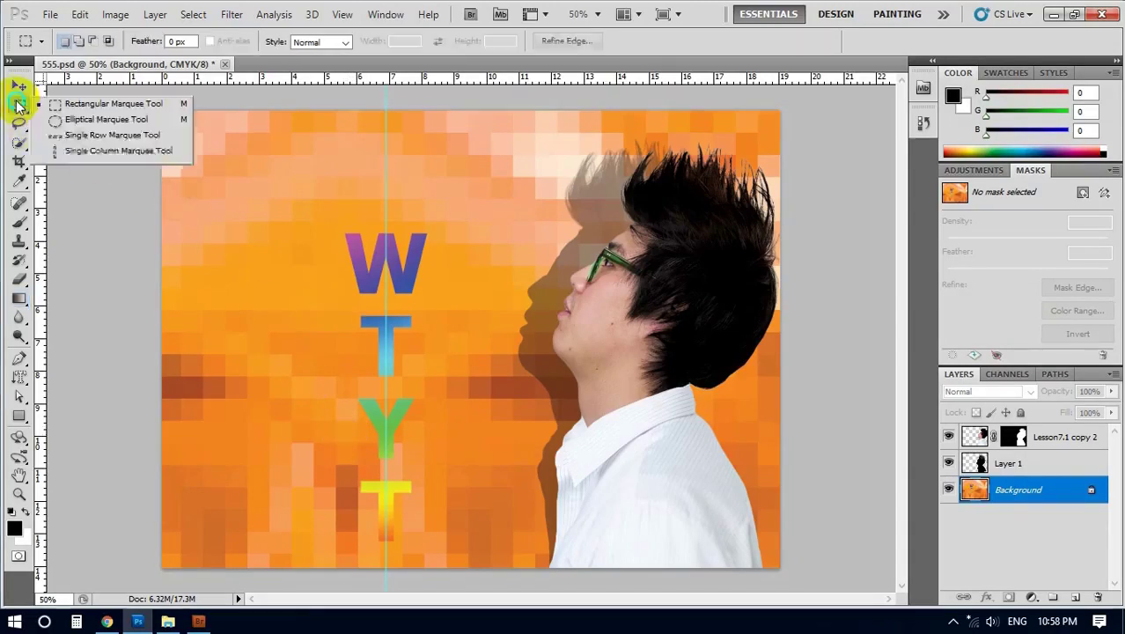
left_click(70, 120)
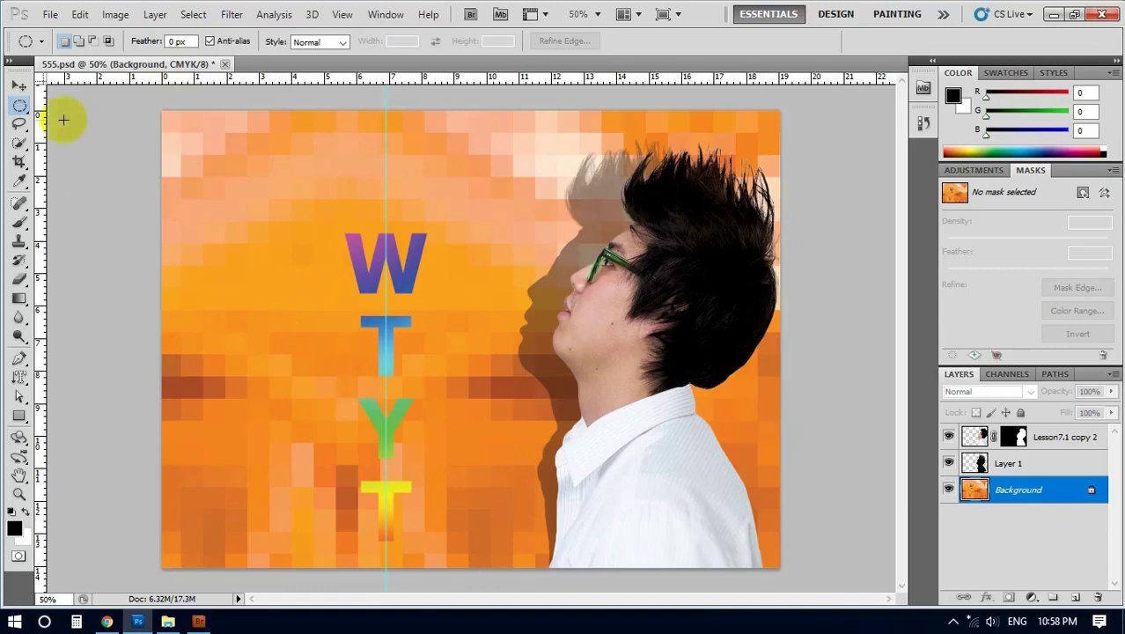
left_click(18, 86)
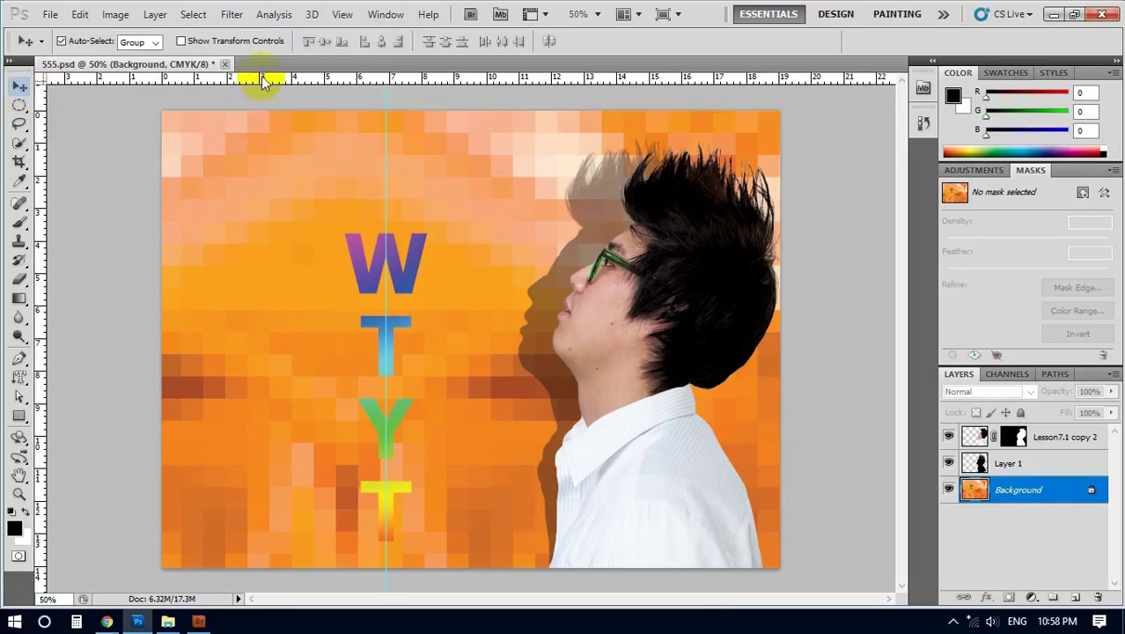
left_click_drag(262, 81, 286, 388)
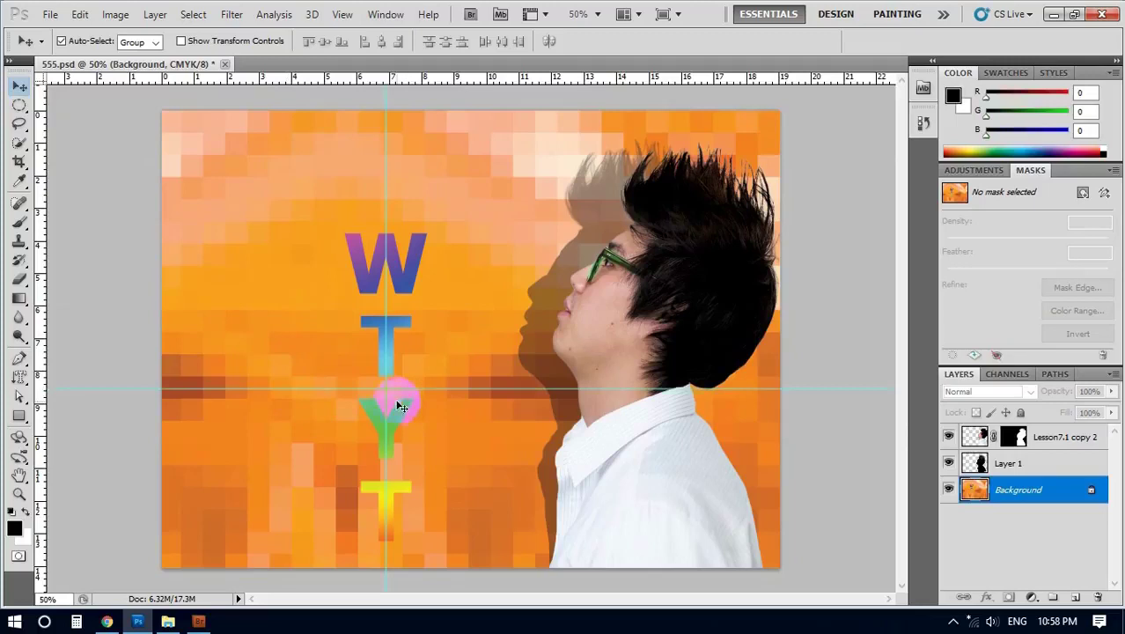
Draw a circular selection from the guide crossing that encloses all the WTYT letters
left_click_drag(19, 104, 50, 118)
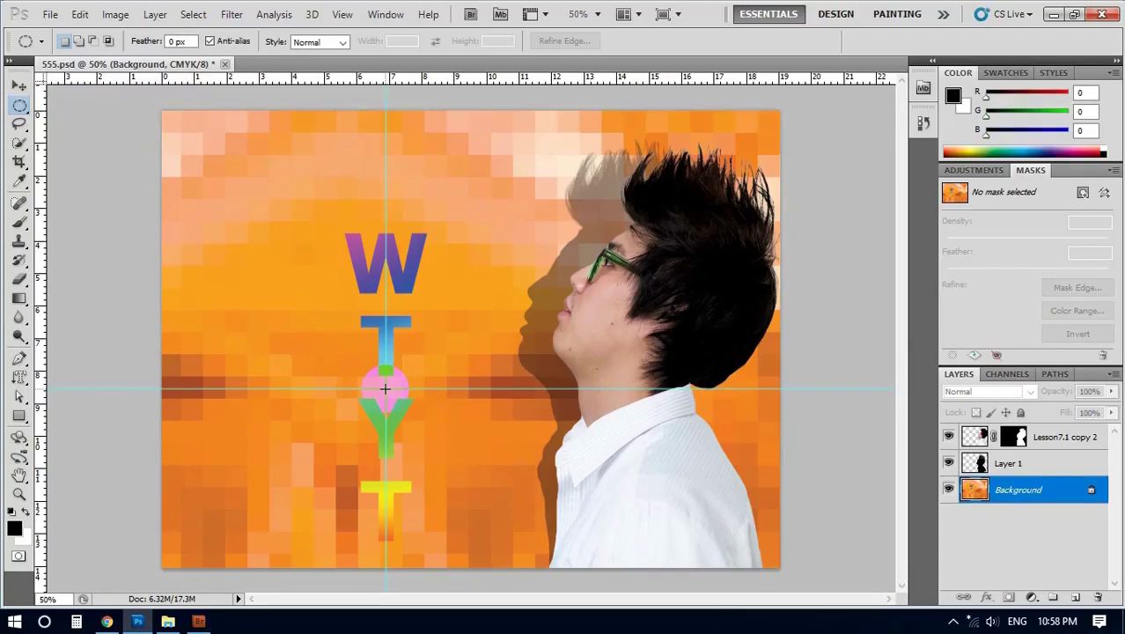
key("alt+shift")
left_click_drag(386, 390, 504, 546)
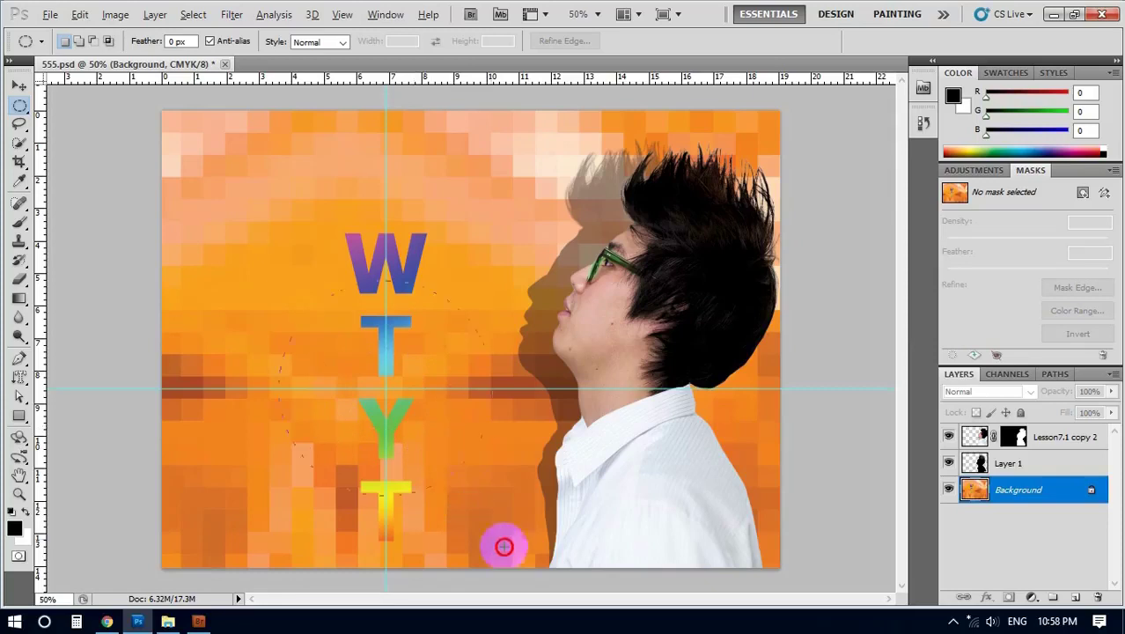
mouse_move(503, 546)
left_mouse_down()
mouse_move(557, 578)
mouse_move(549, 572)
left_mouse_up()
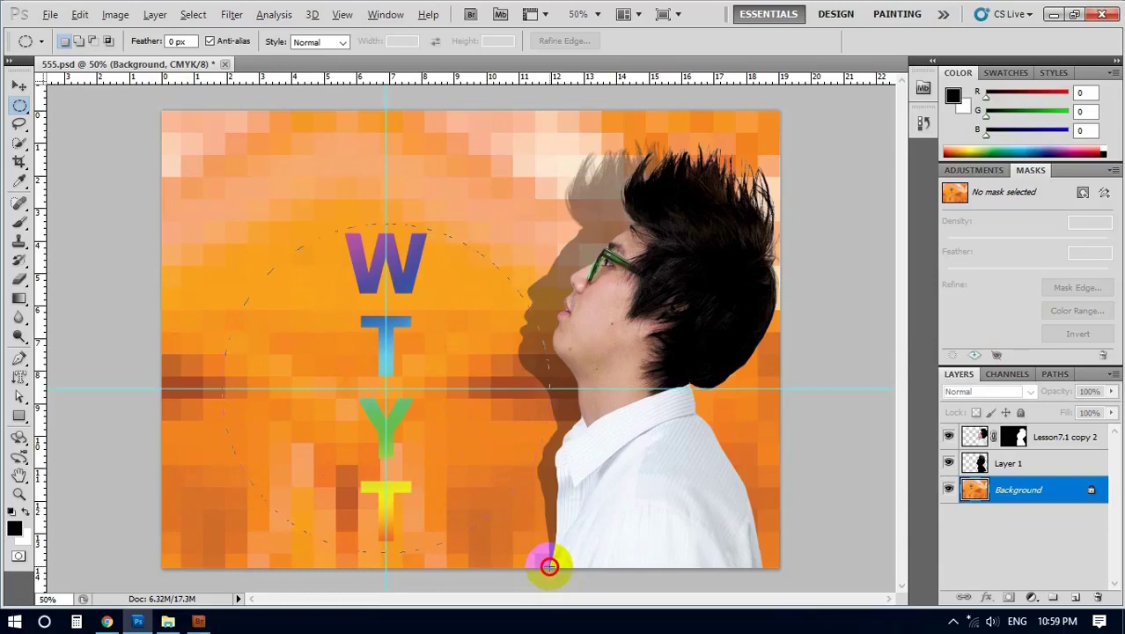
left_click_drag(548, 566, 547, 565)
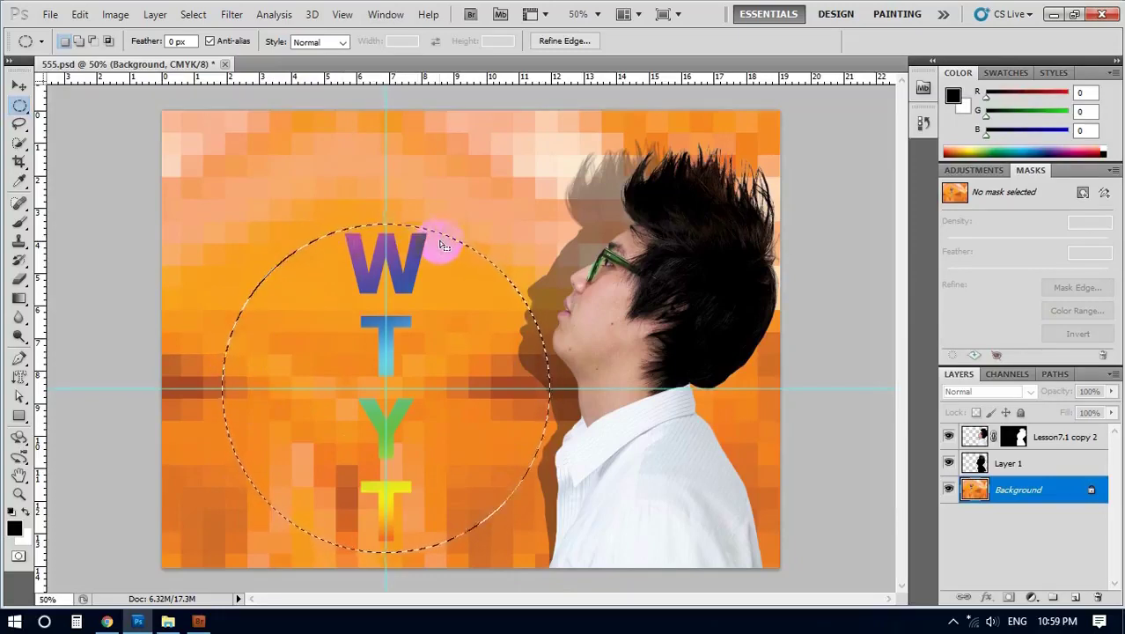
right_click(484, 308)
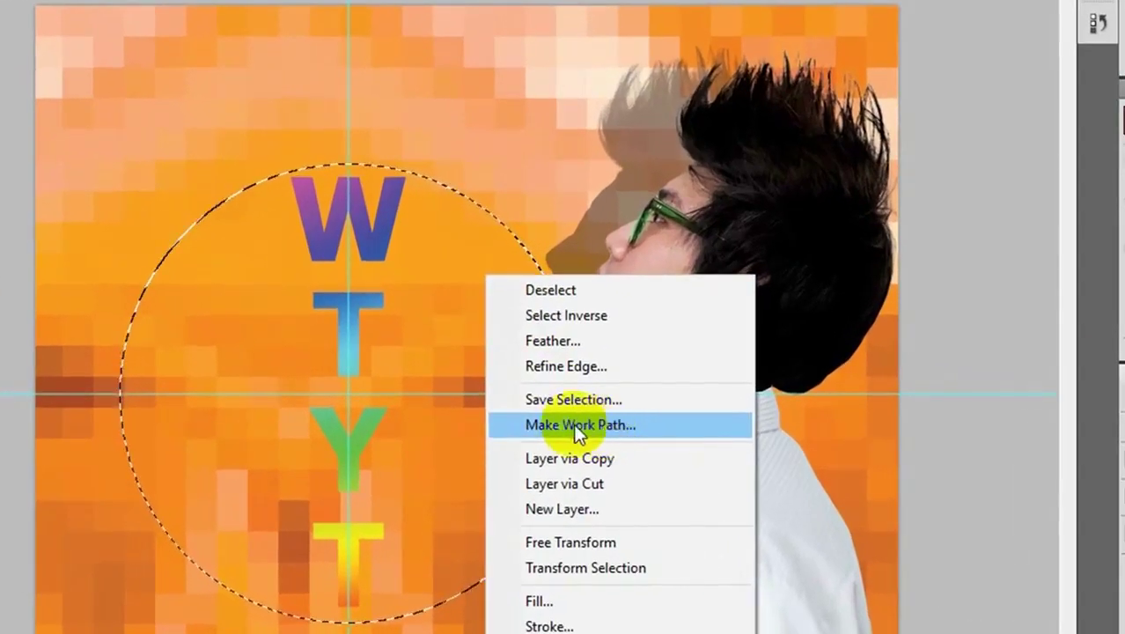
Convert the circular selection into a work path with tolerance 2.0
left_click(578, 429)
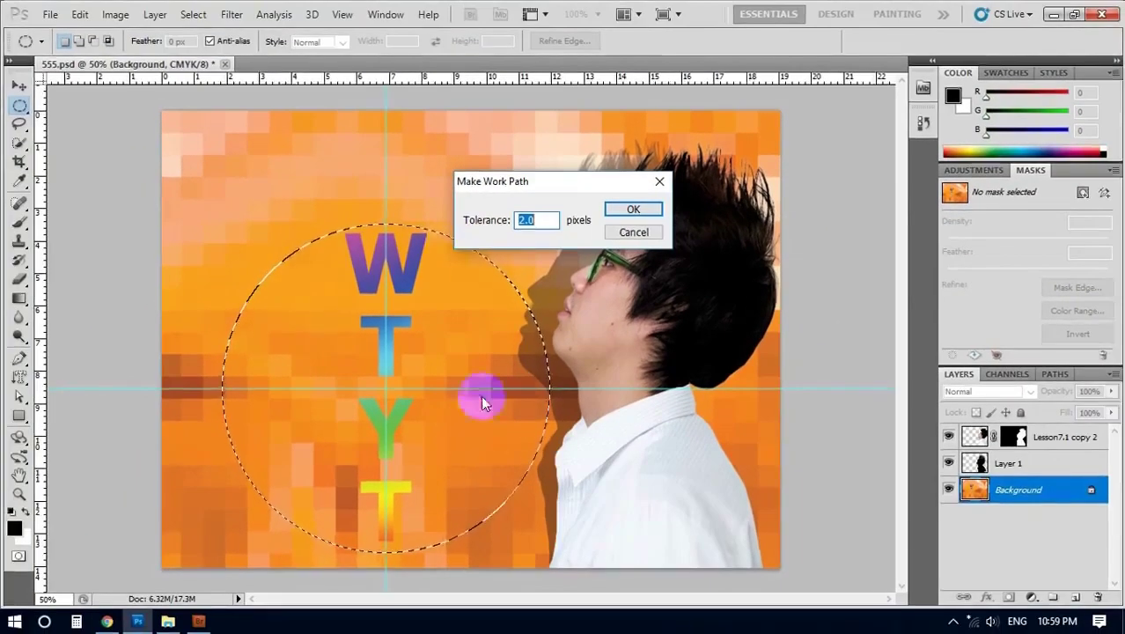
left_click(633, 210)
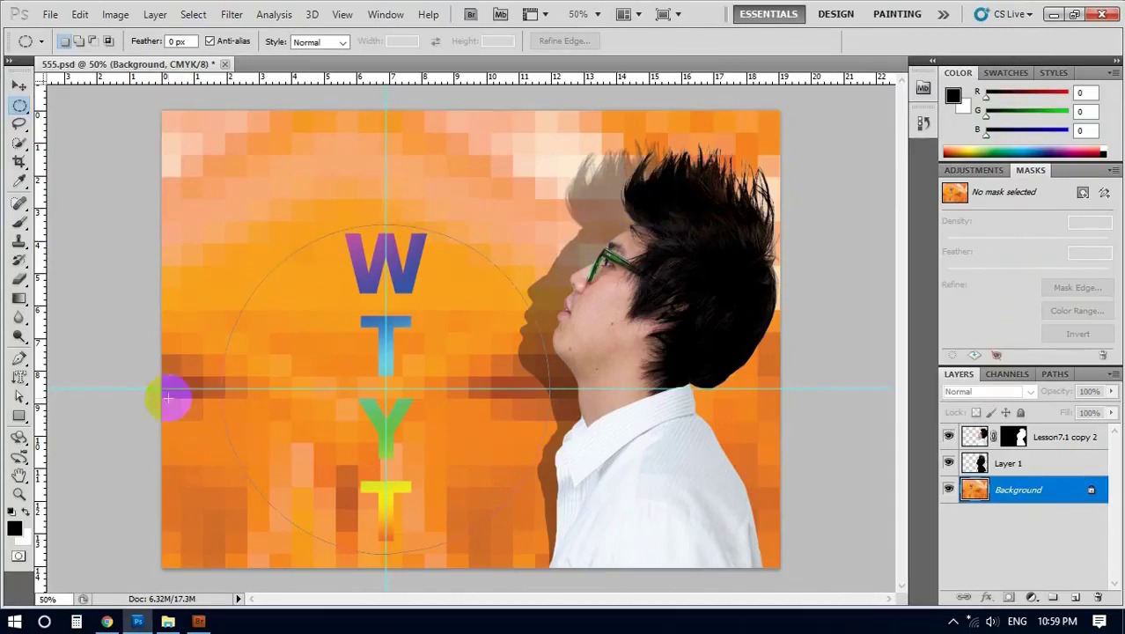
Type the Myanmar text 'ဧဩဥ၎င်းနည်းပညာရေးစေ' at 60 pt along the circular path
left_click(22, 377)
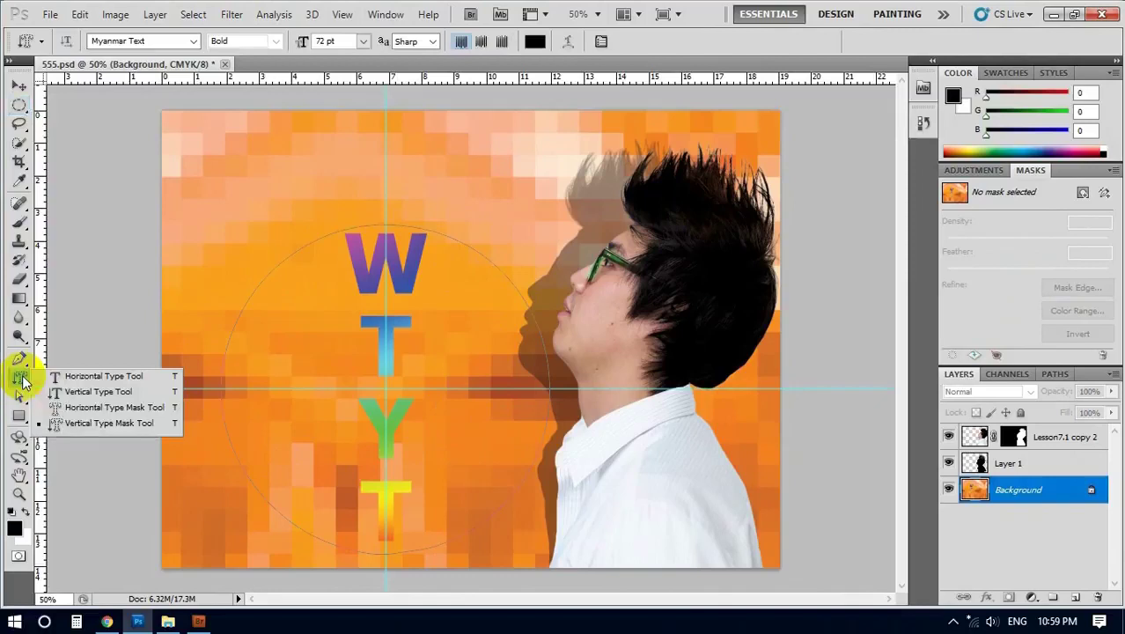
left_click(87, 378)
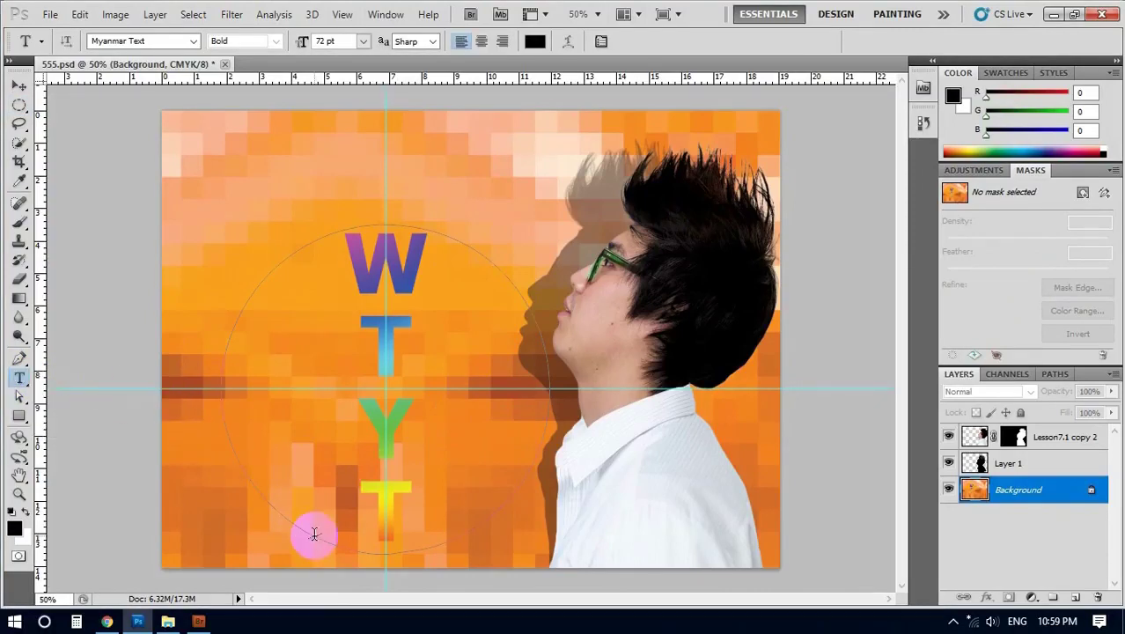
left_click(314, 534)
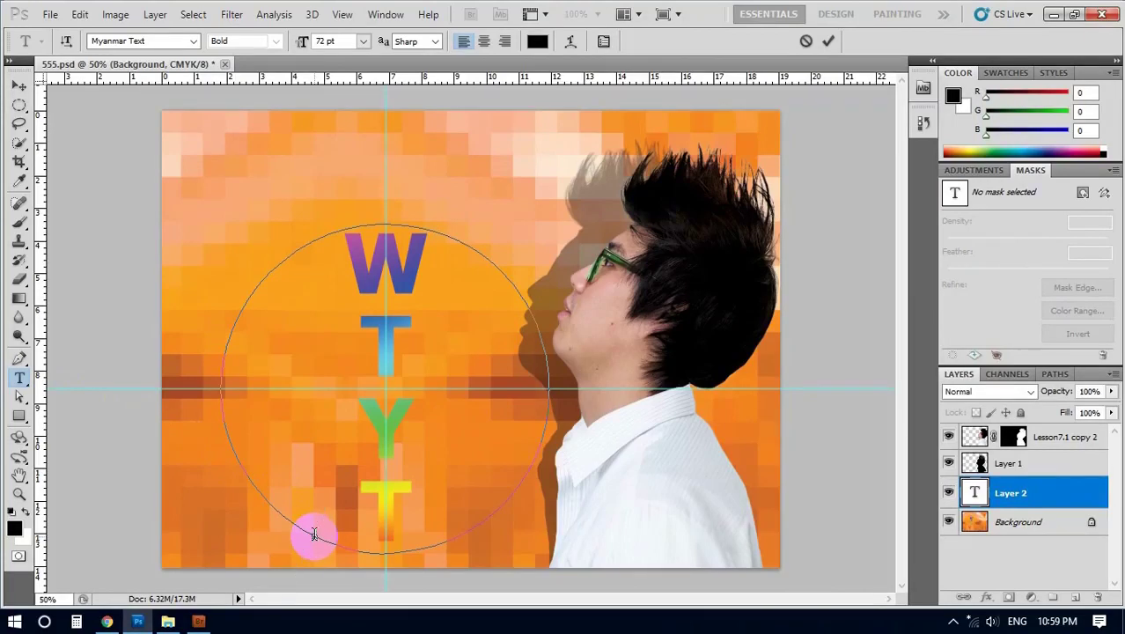
left_click(361, 40)
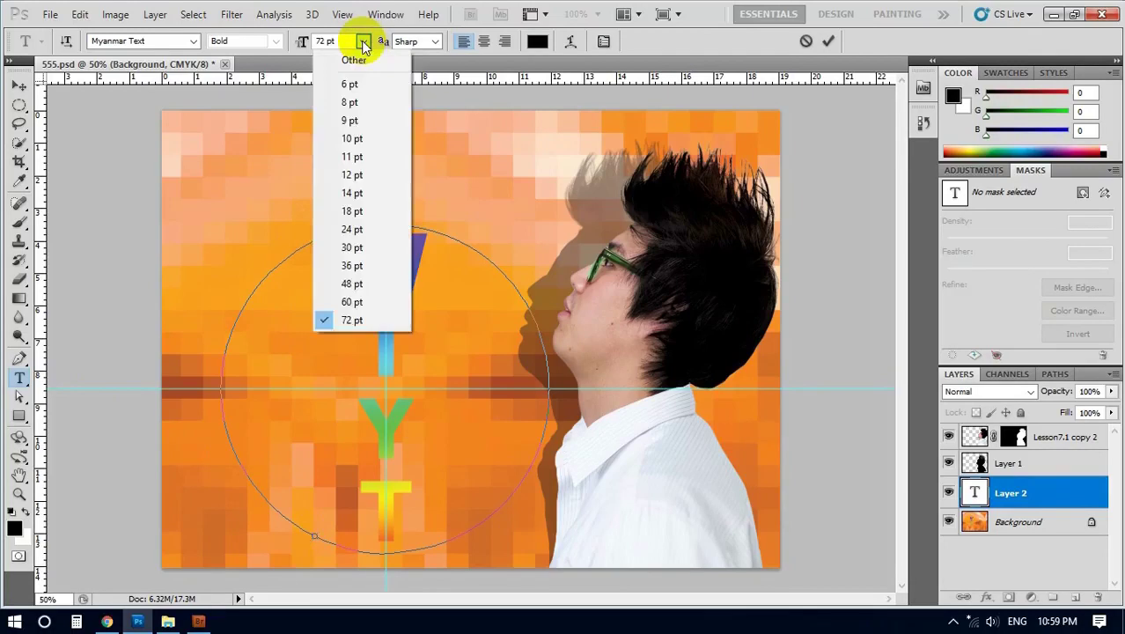
left_click(349, 301)
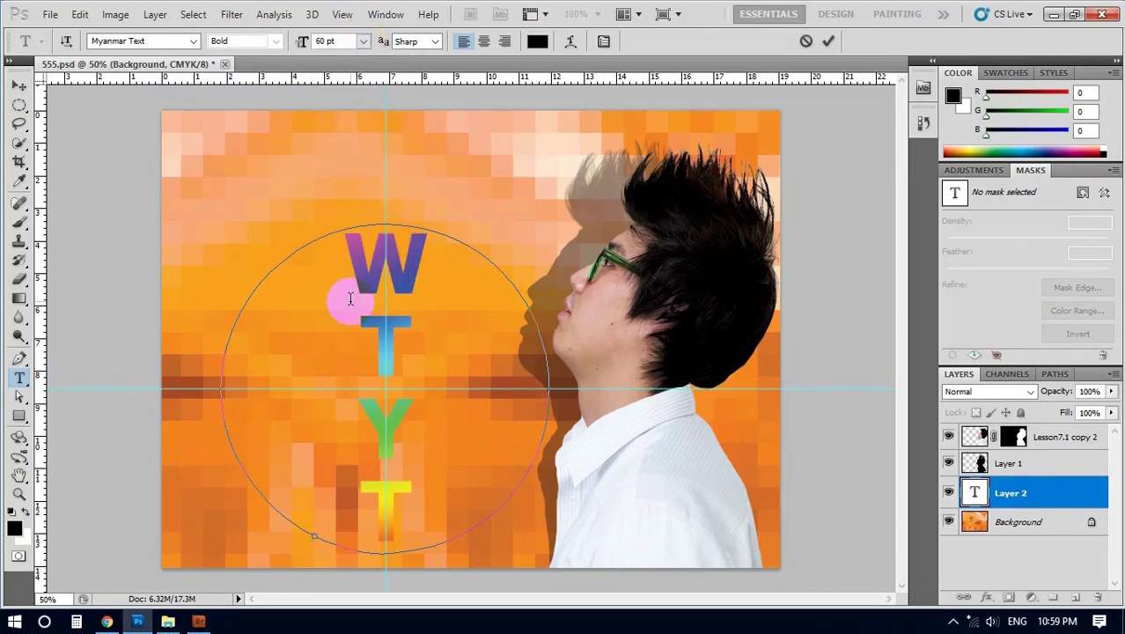
type("ဧြ")
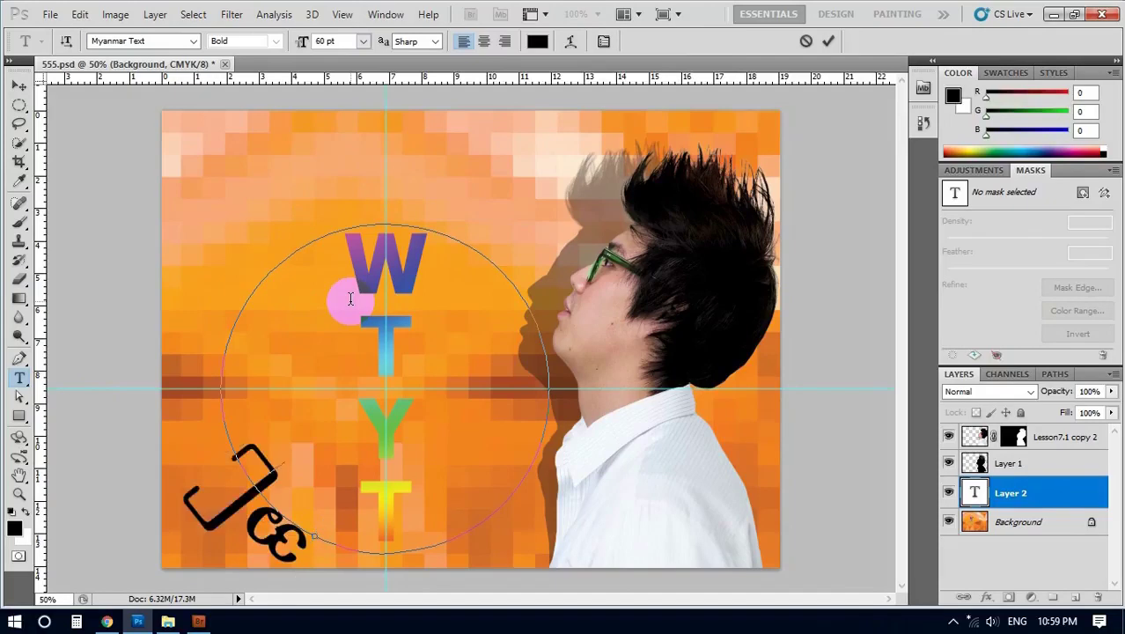
type("ဩဥ၎")
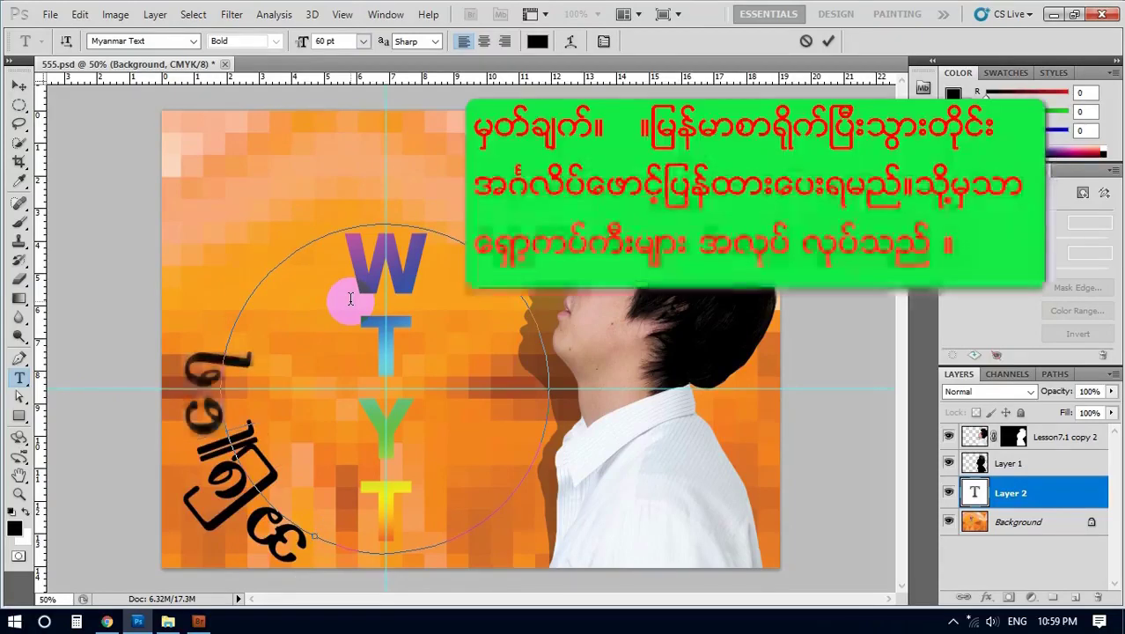
type("င်းနည်း")
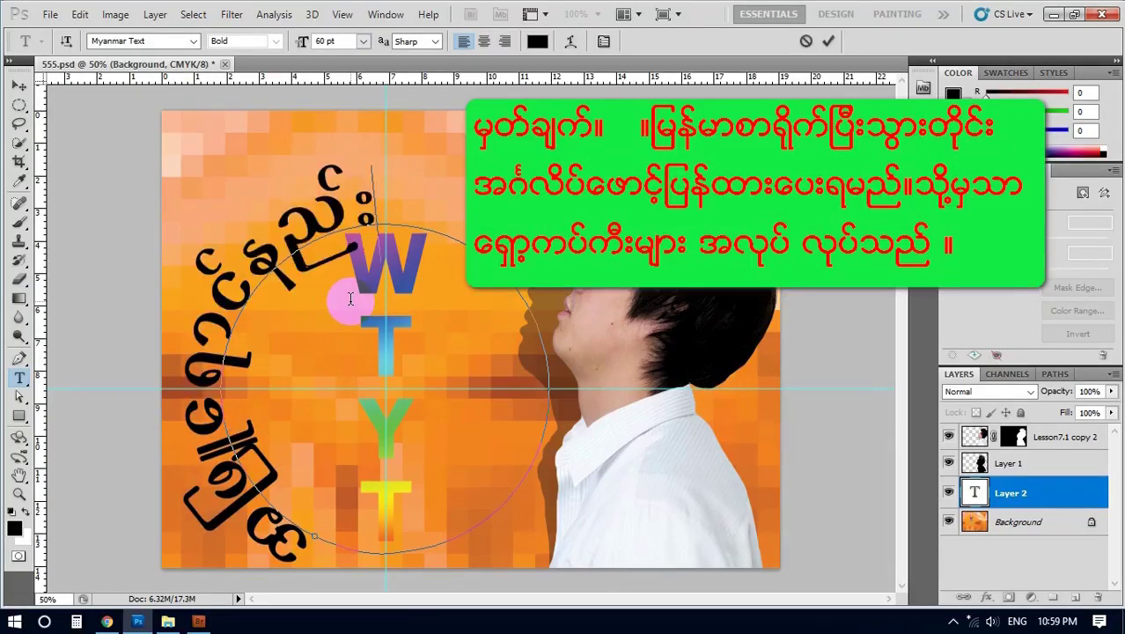
type("ပညာ")
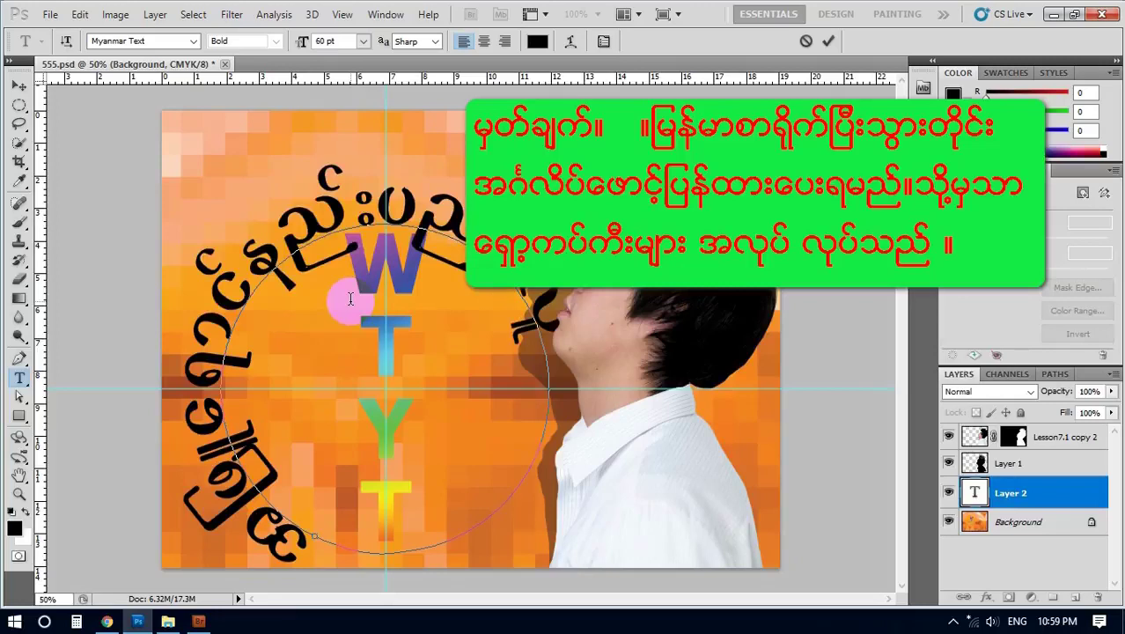
type("ရေး")
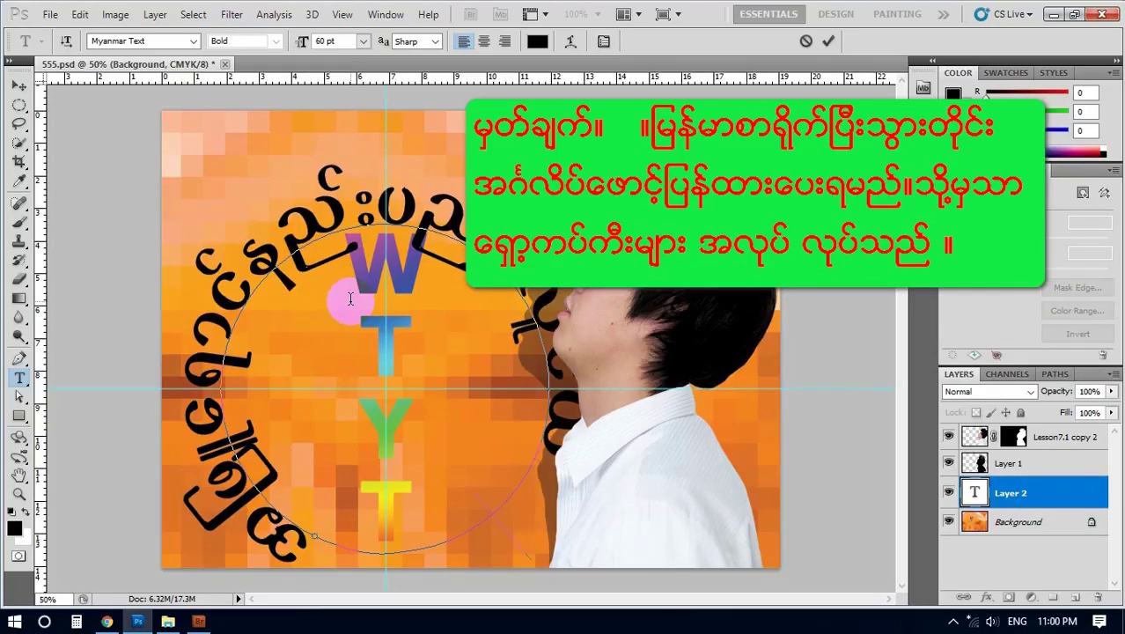
type("စေ")
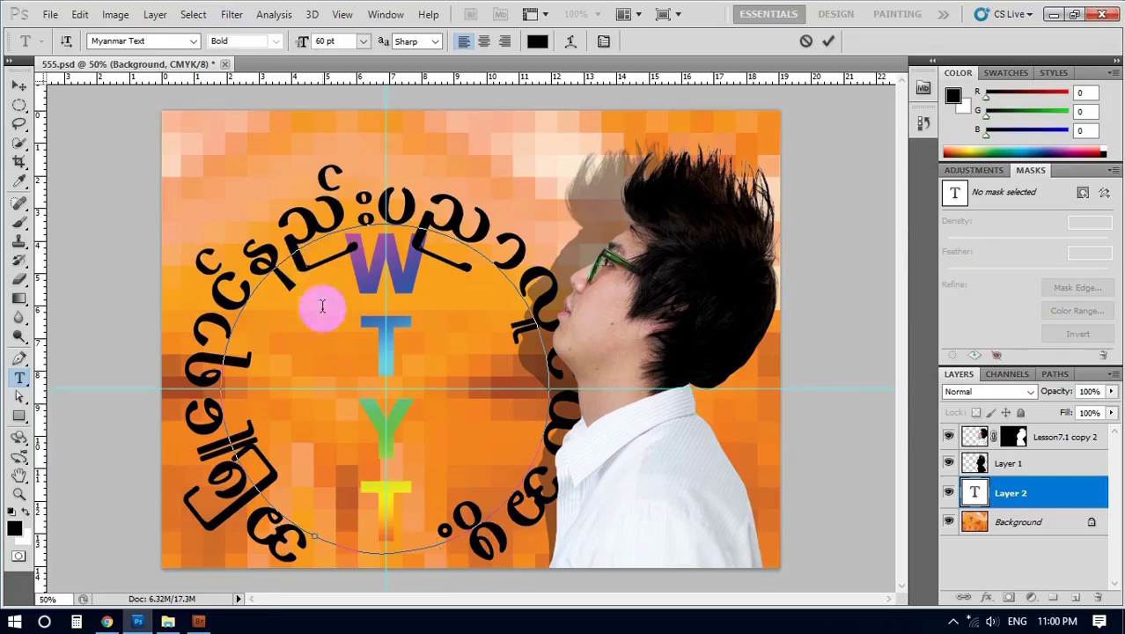
Commit the curved text, stack its layer on top, and nudge it slightly up and left
left_click(19, 88)
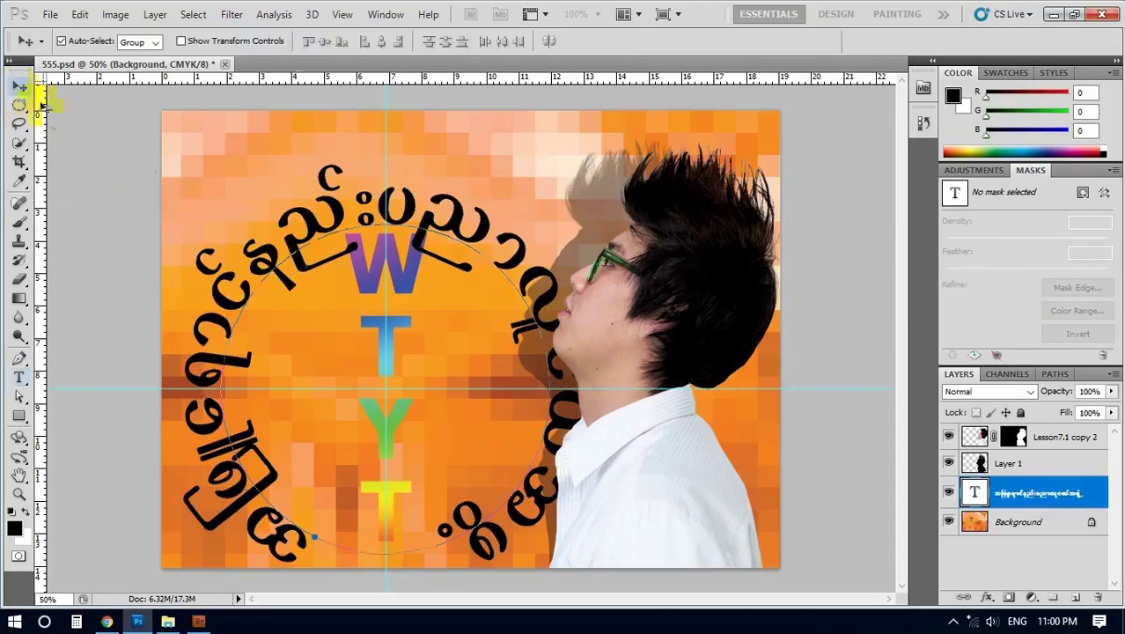
left_click_drag(311, 224, 318, 189)
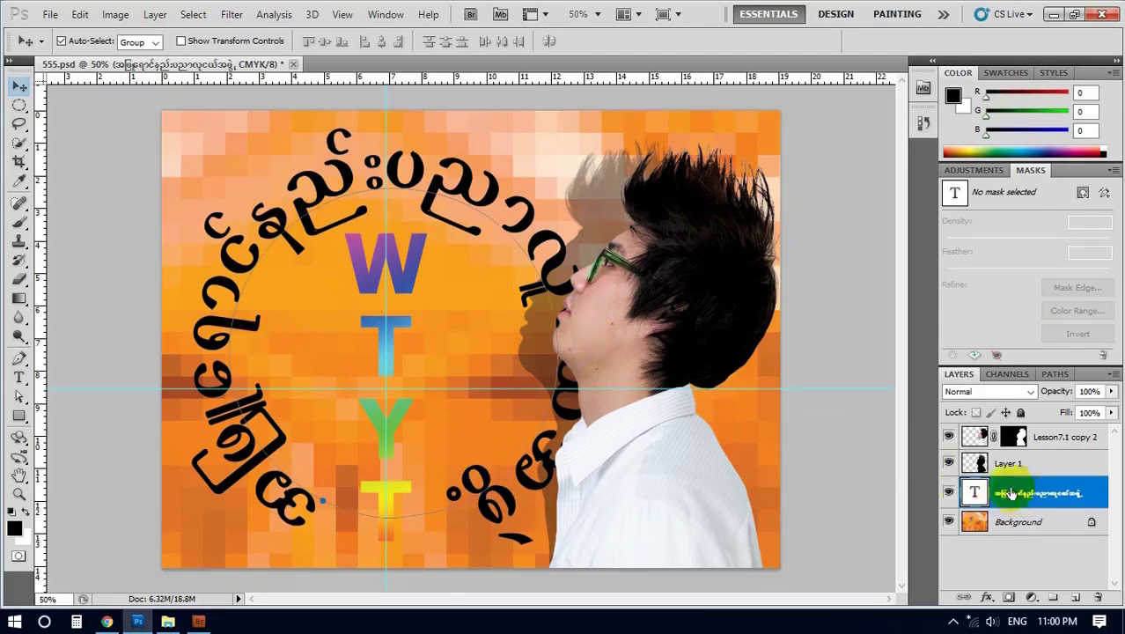
left_click_drag(1017, 495, 1017, 440)
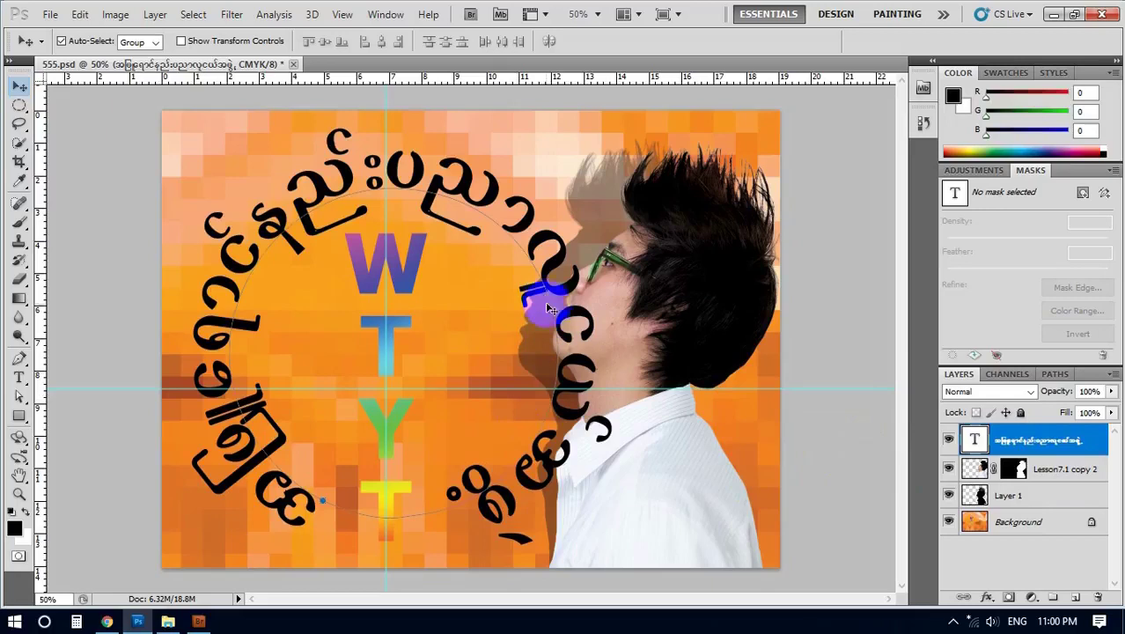
left_click_drag(547, 284, 537, 281)
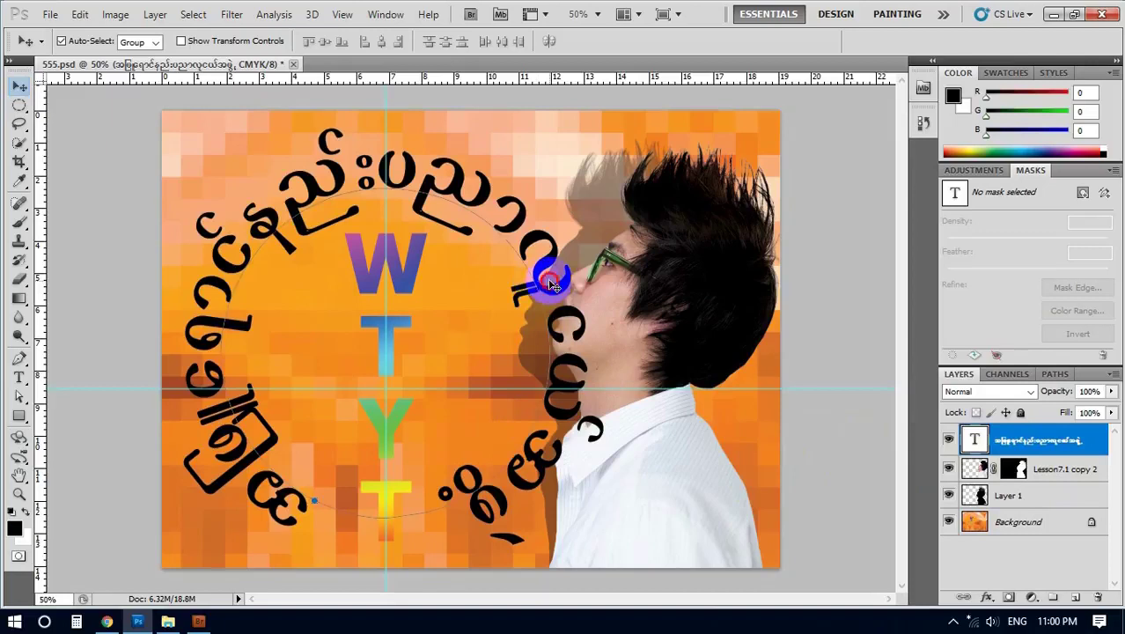
left_click_drag(540, 287, 548, 273)
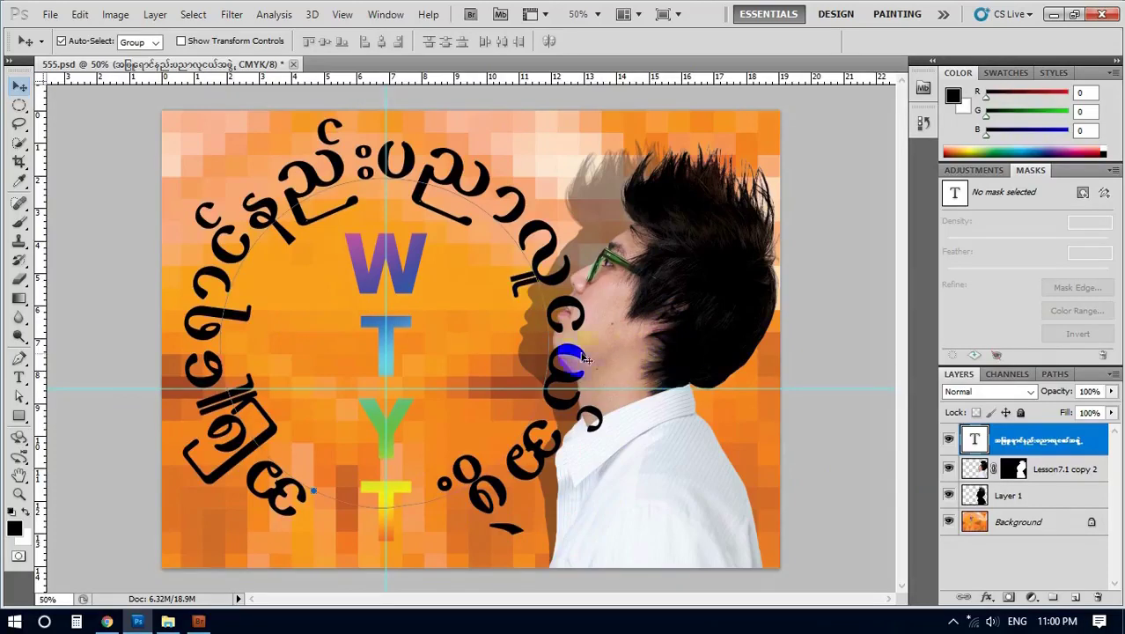
Place the Dianthus flower photo from Pictures and stretch it to cover the canvas
left_click(51, 14)
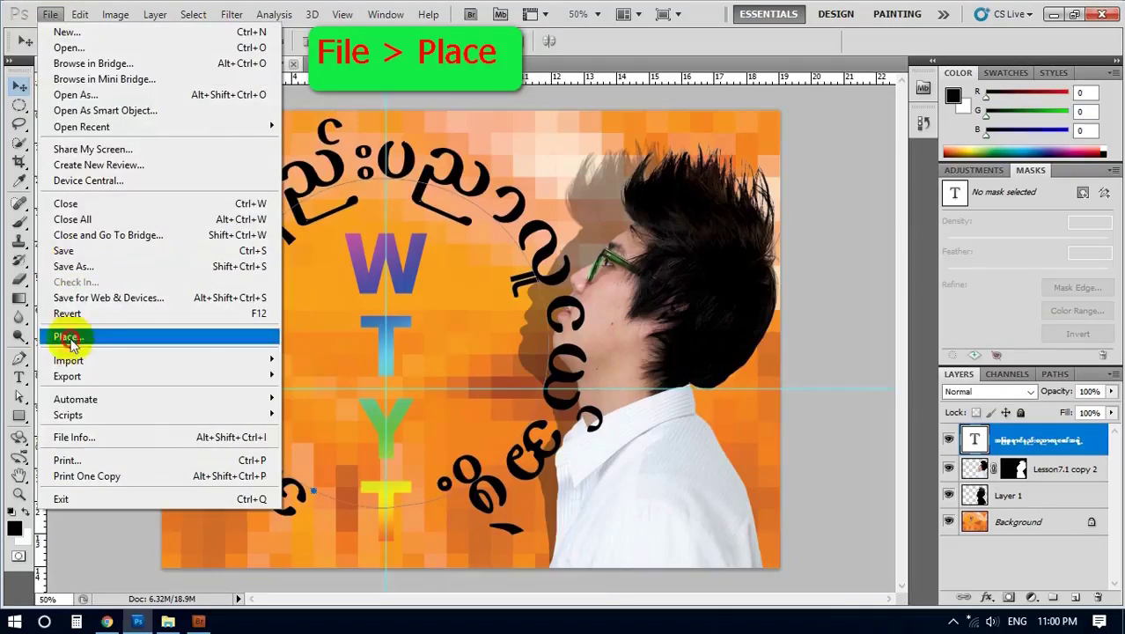
left_click(70, 336)
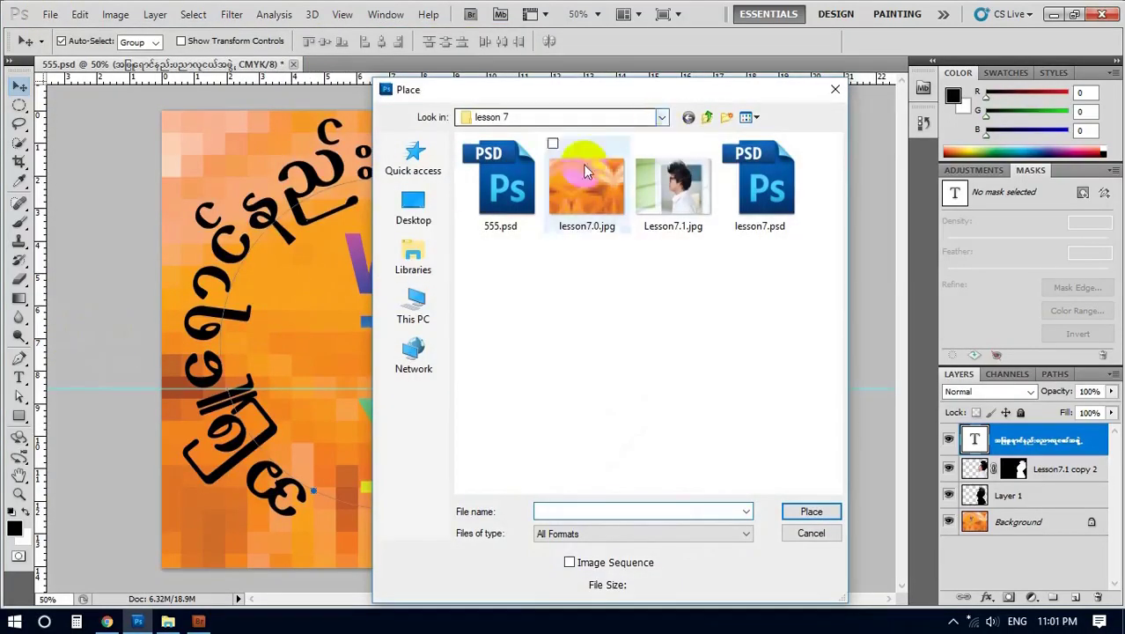
left_click(413, 299)
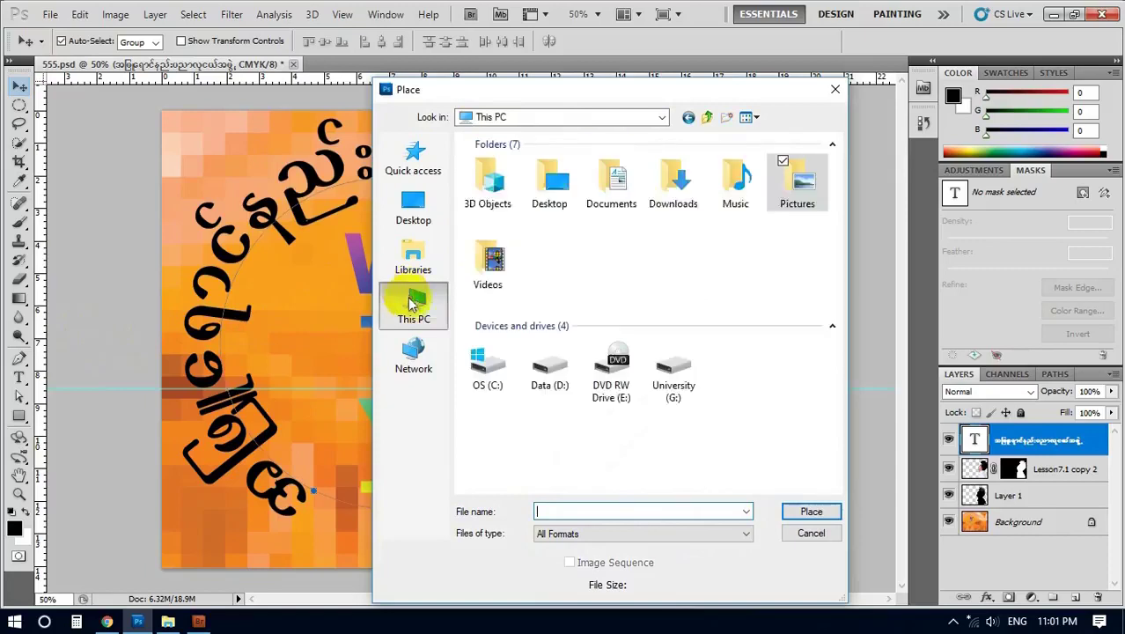
double_click(796, 182)
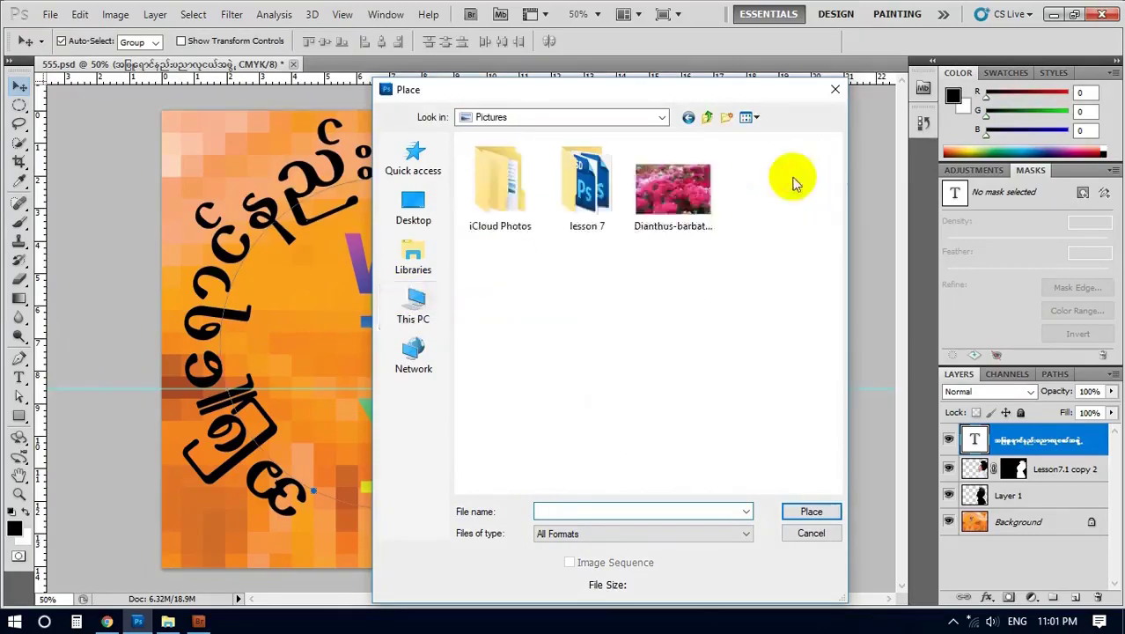
left_click(661, 201)
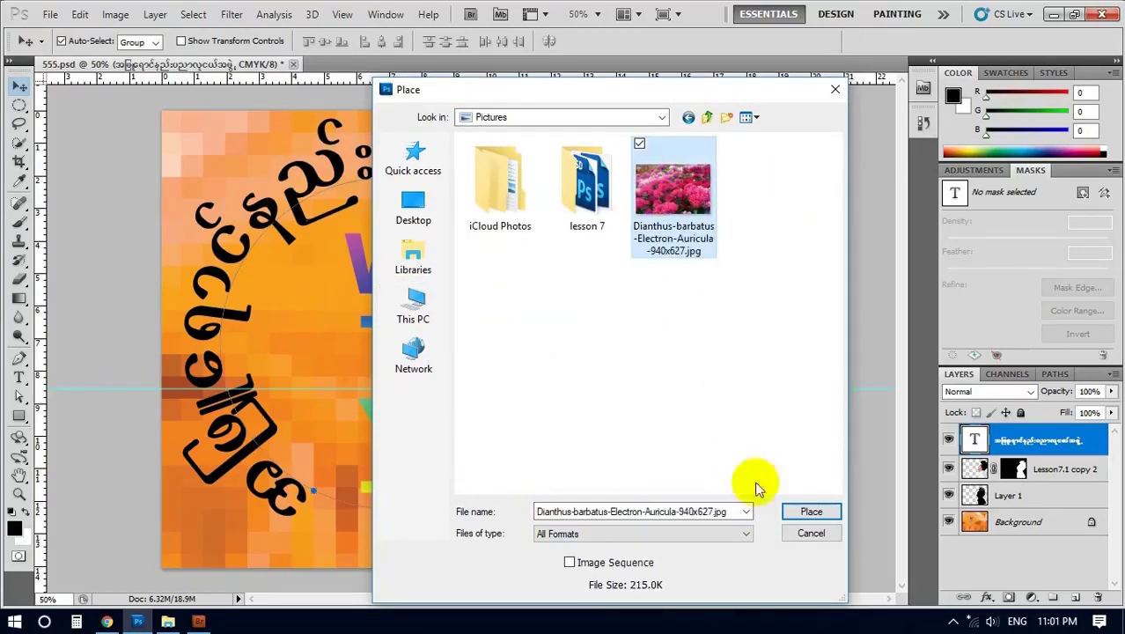
left_click(806, 512)
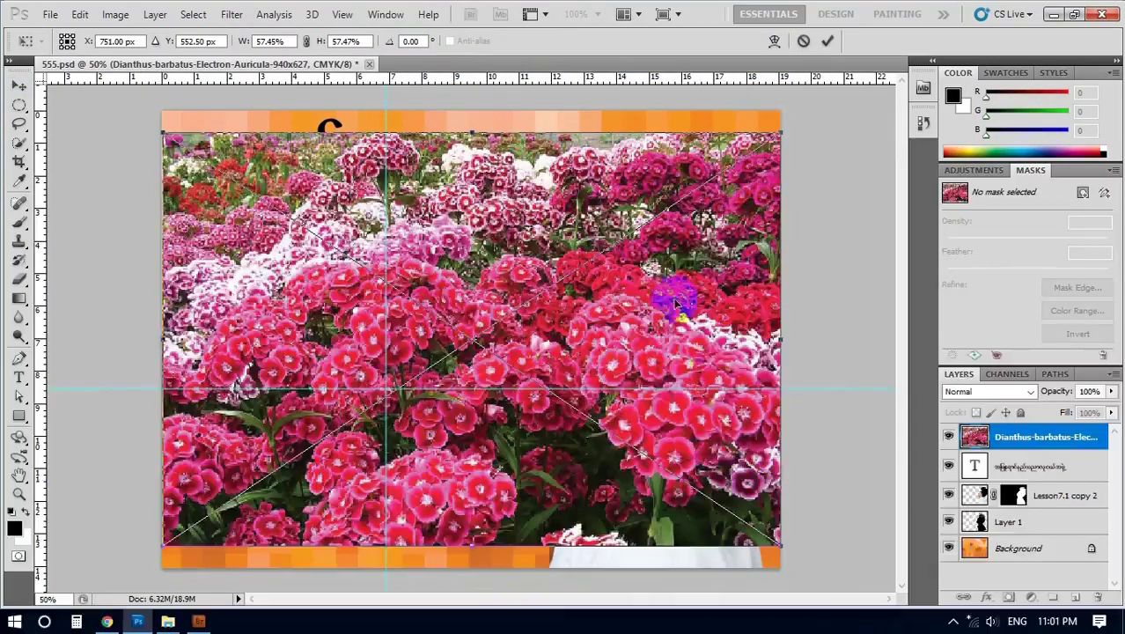
left_click_drag(457, 206, 457, 182)
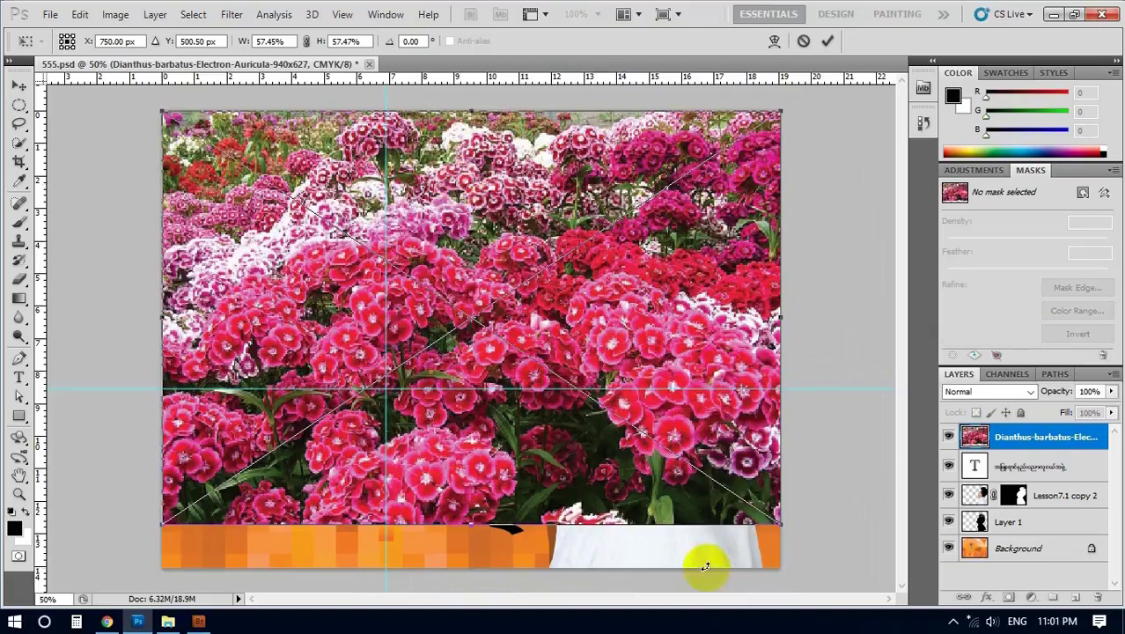
left_click_drag(473, 524, 475, 551)
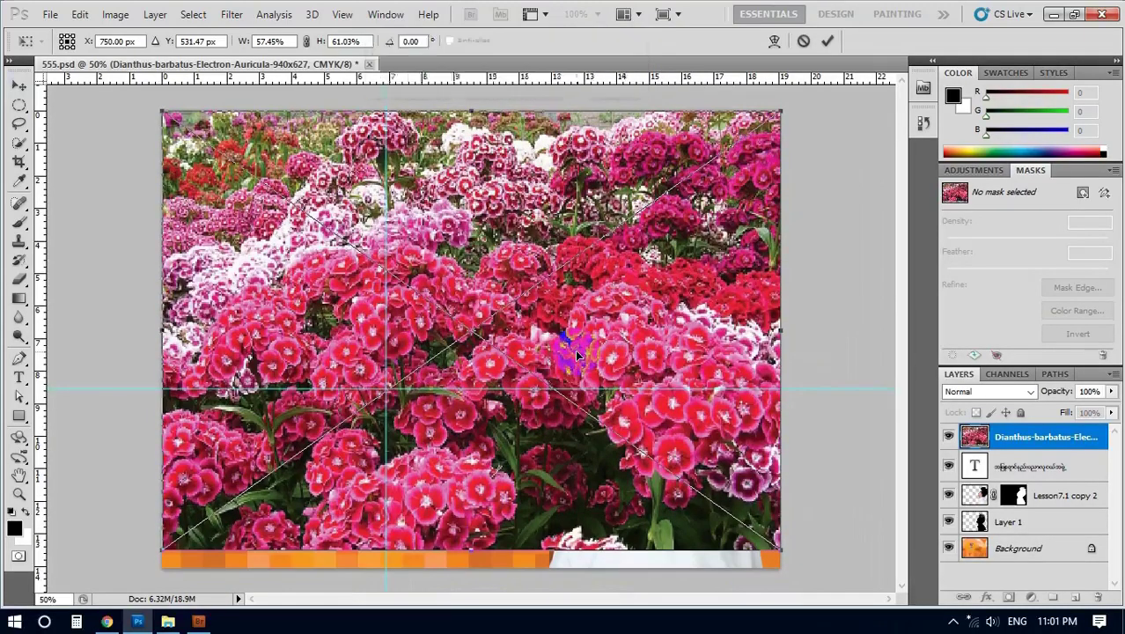
key("Return")
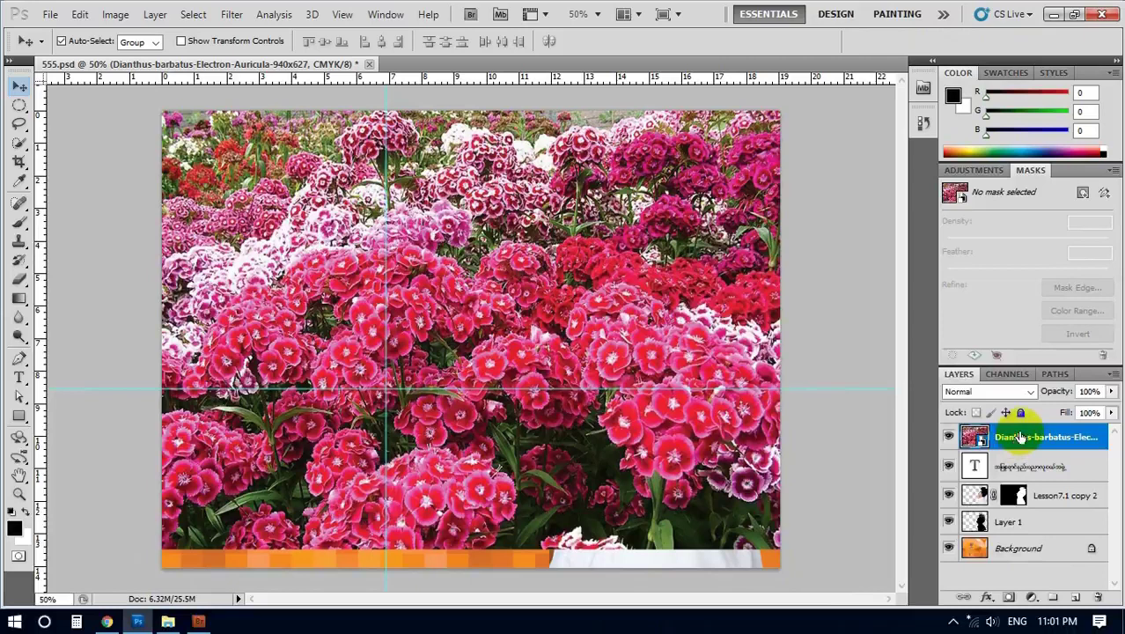
Make the Dianthus flower layer a clipping mask on the curved Myanmar text layer
right_click(1019, 437)
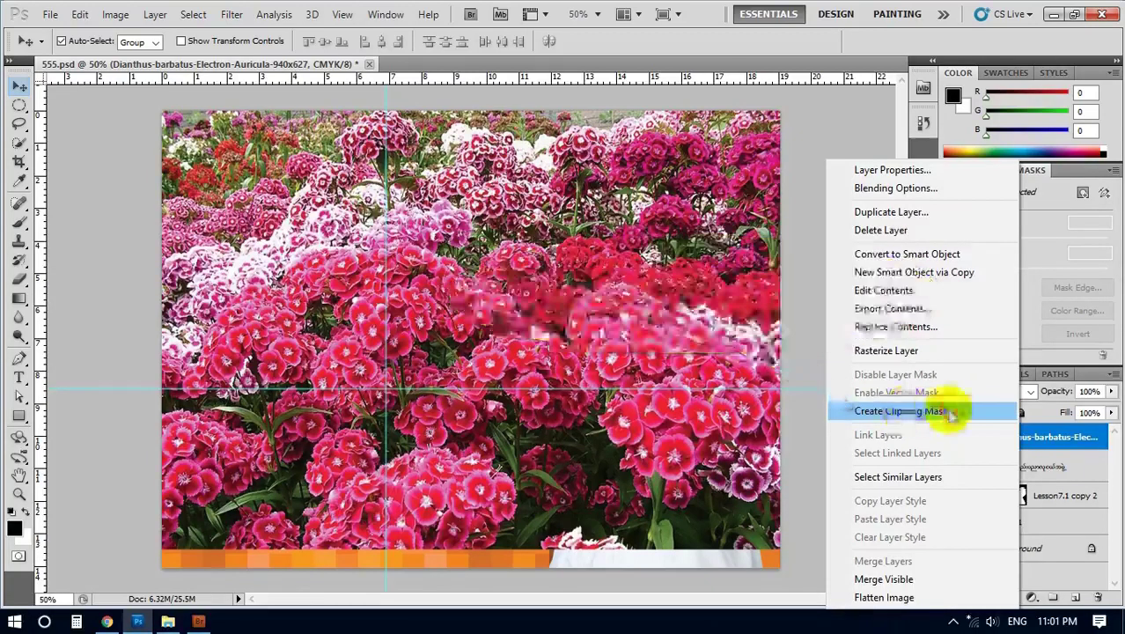
left_click(955, 415)
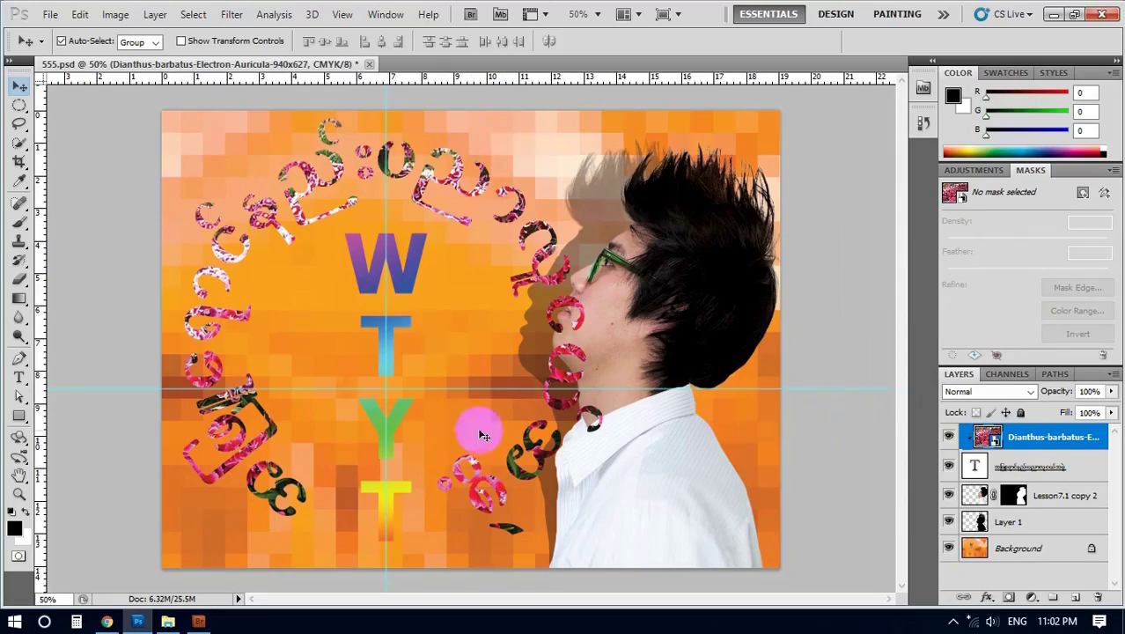
Reposition the horizontal guides, then turn off View > Show > Guides for a clean poster
left_click_drag(485, 388, 554, 8)
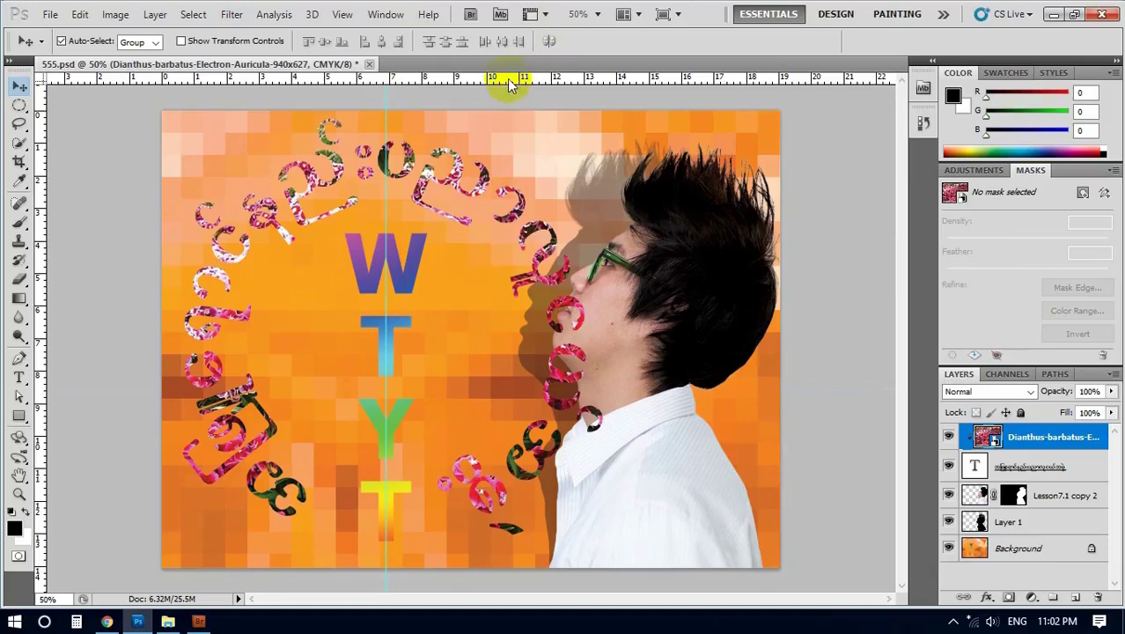
left_click_drag(507, 78, 400, 359)
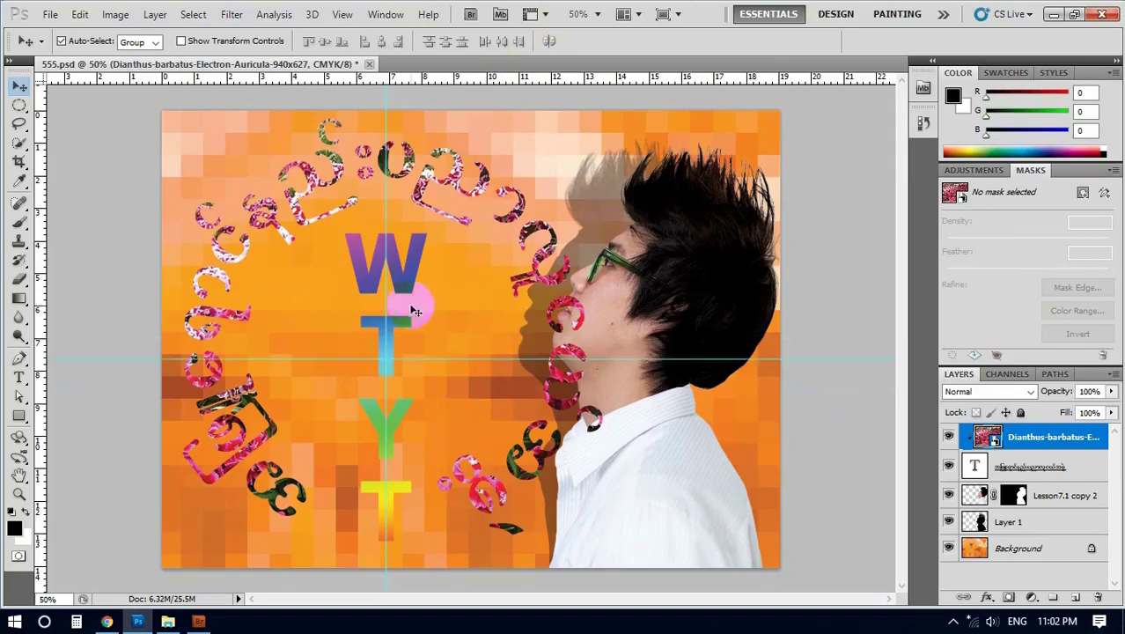
left_click(339, 16)
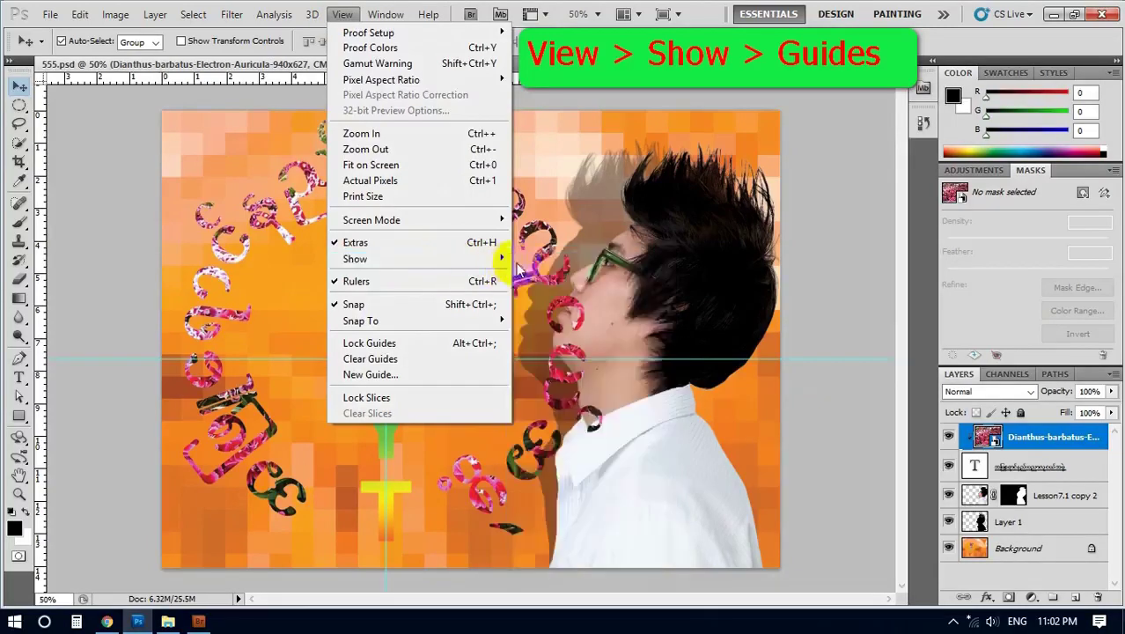
mouse_move(354, 258)
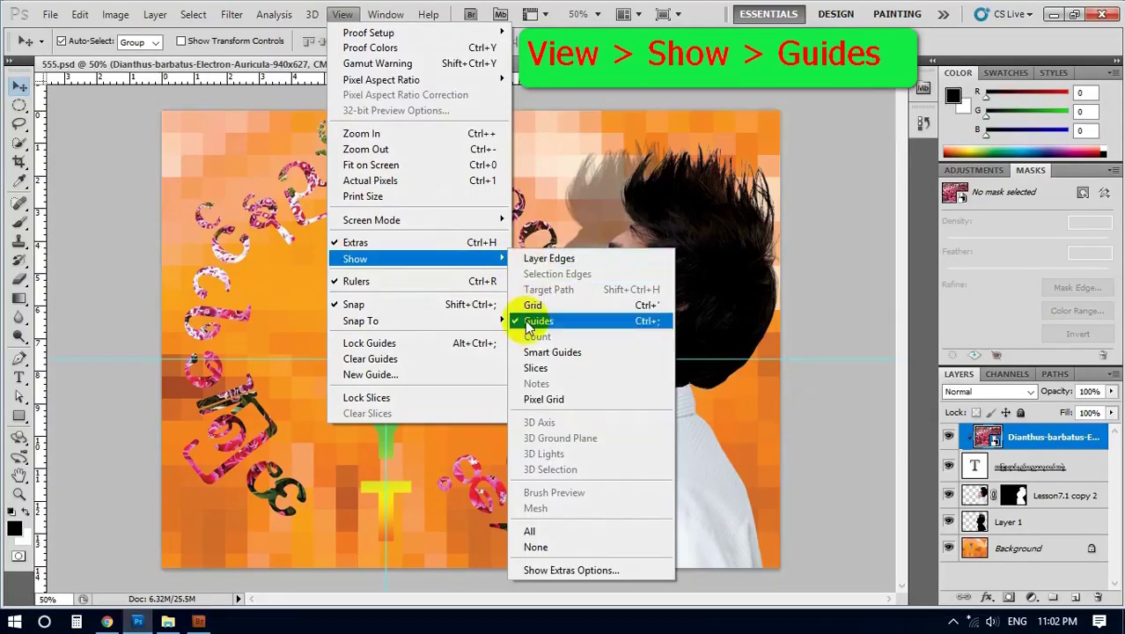
left_click(529, 322)
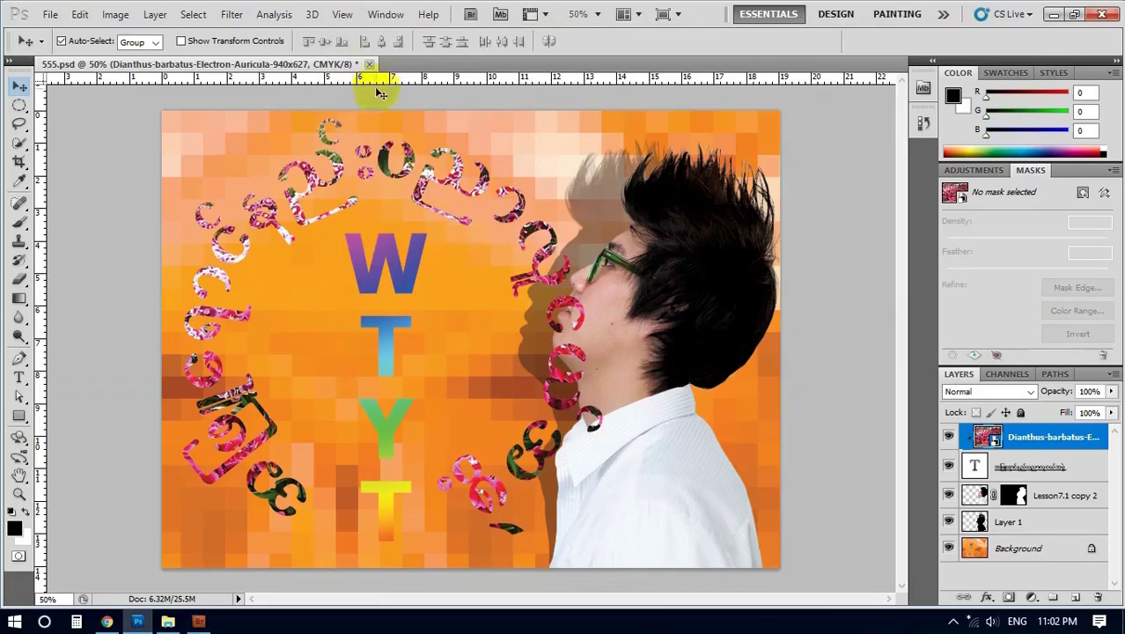
left_click_drag(373, 78, 368, 329)
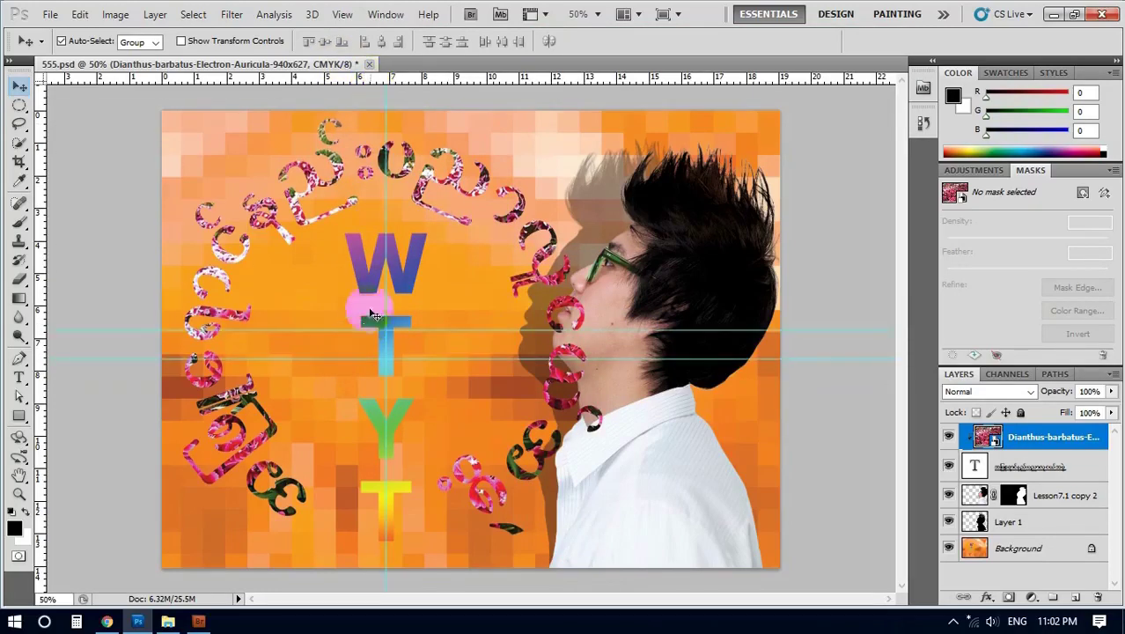
left_click(342, 23)
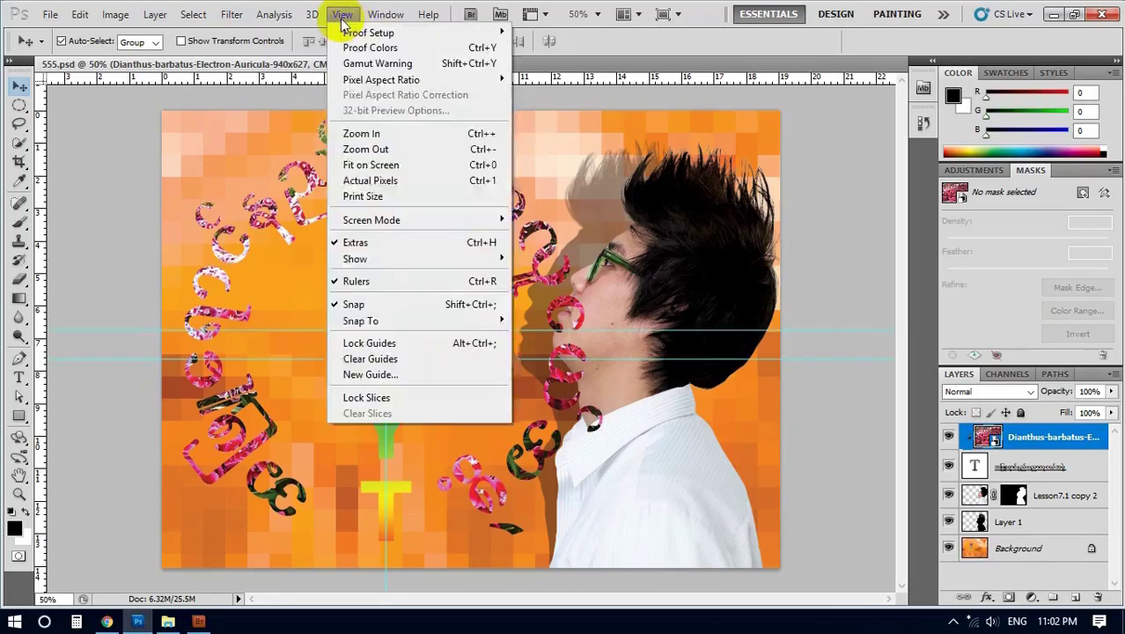
mouse_move(355, 259)
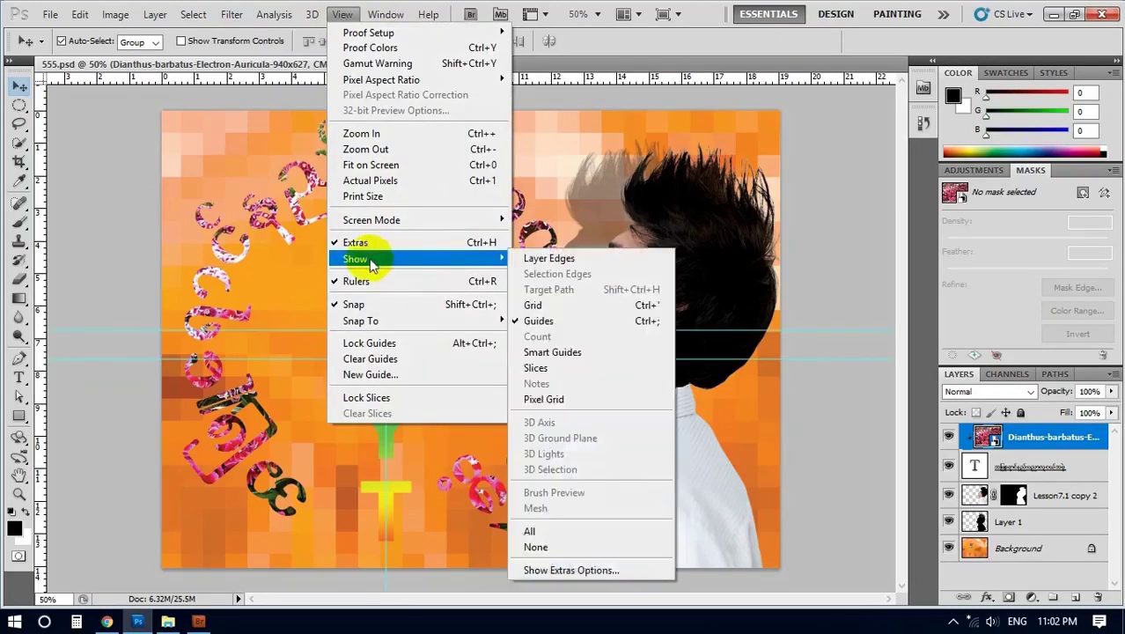
left_click(525, 324)
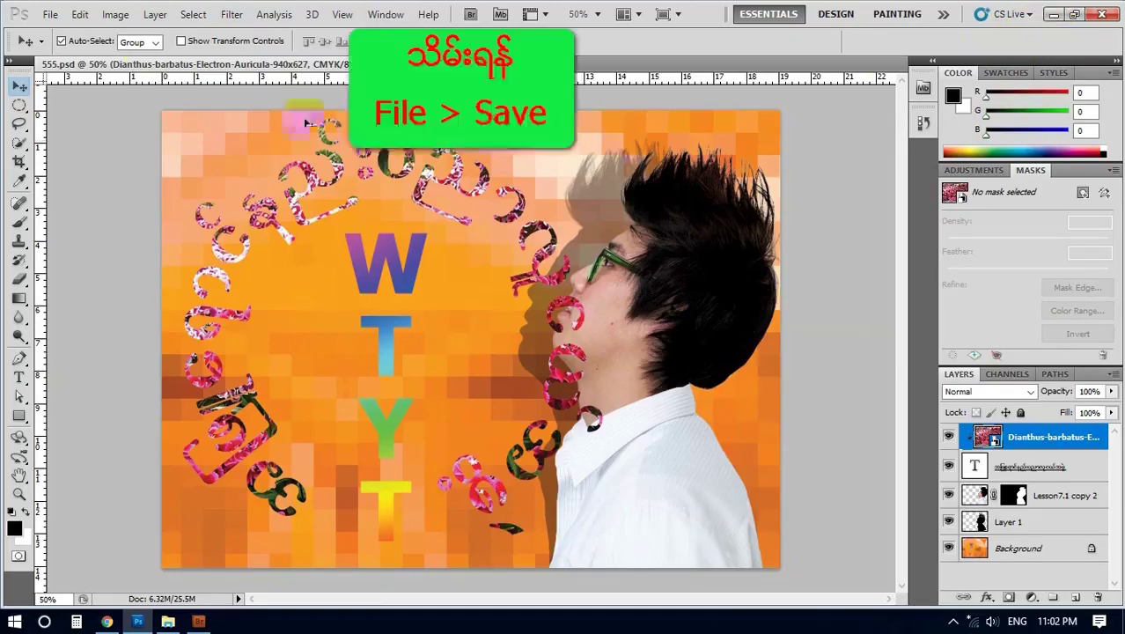
Save the poster with File > Save, then minimise the Photoshop and Bridge windows
left_click(49, 16)
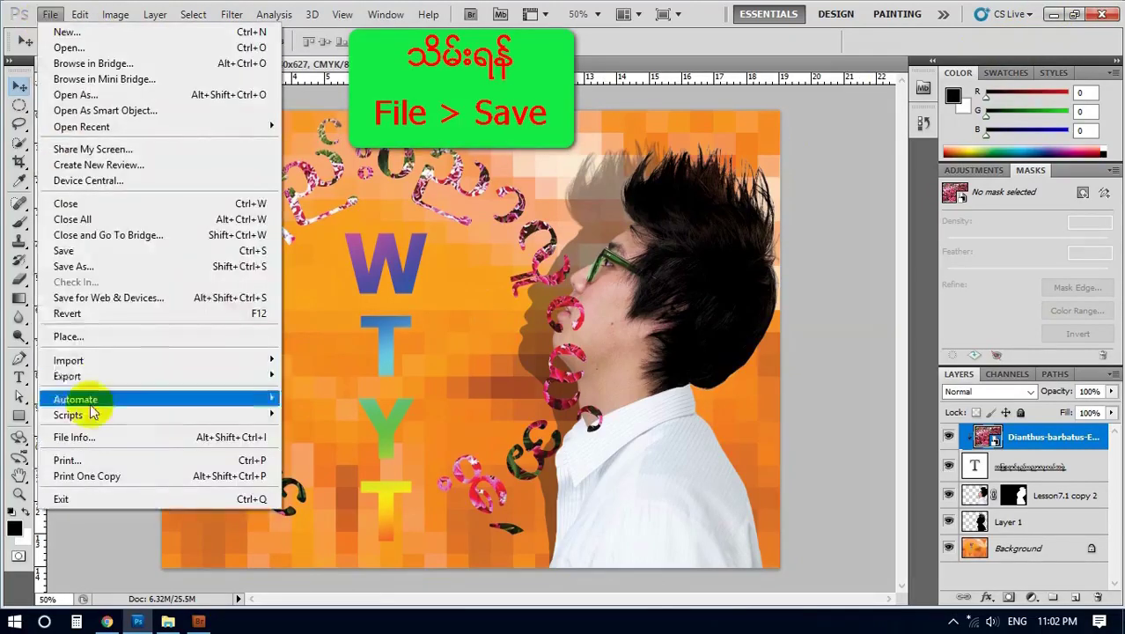
left_click(66, 250)
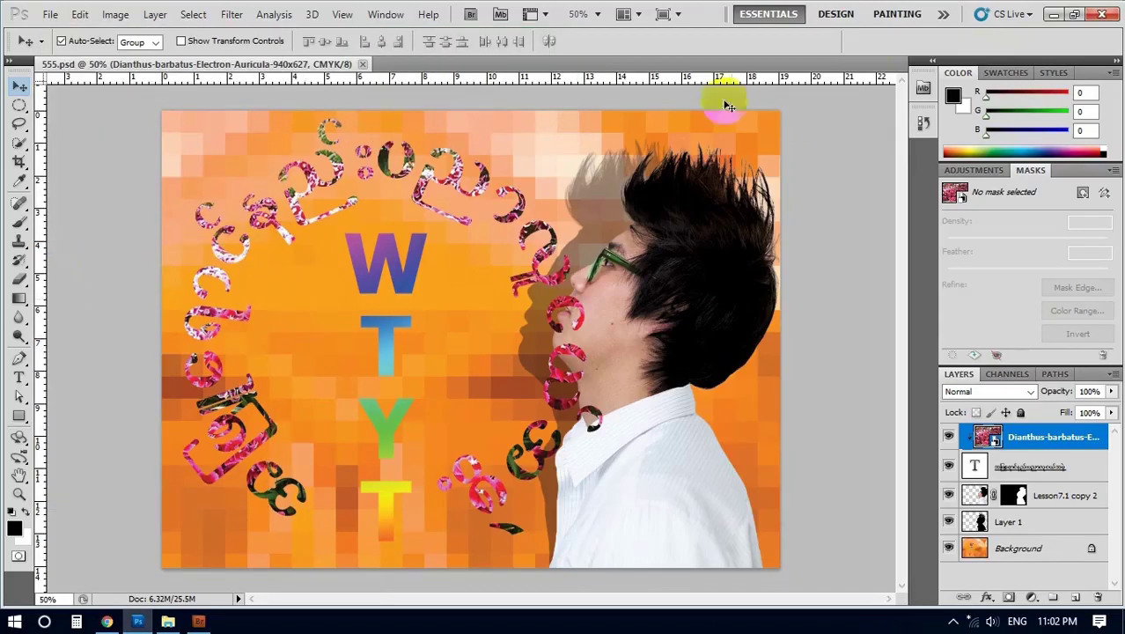
left_click(1053, 14)
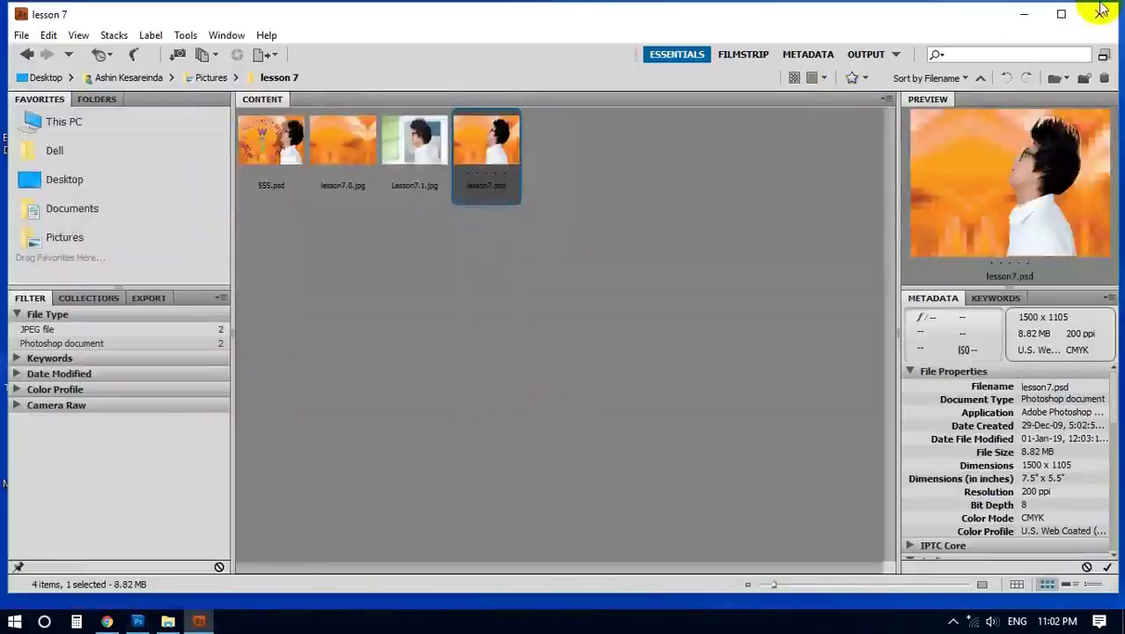
left_click(1023, 14)
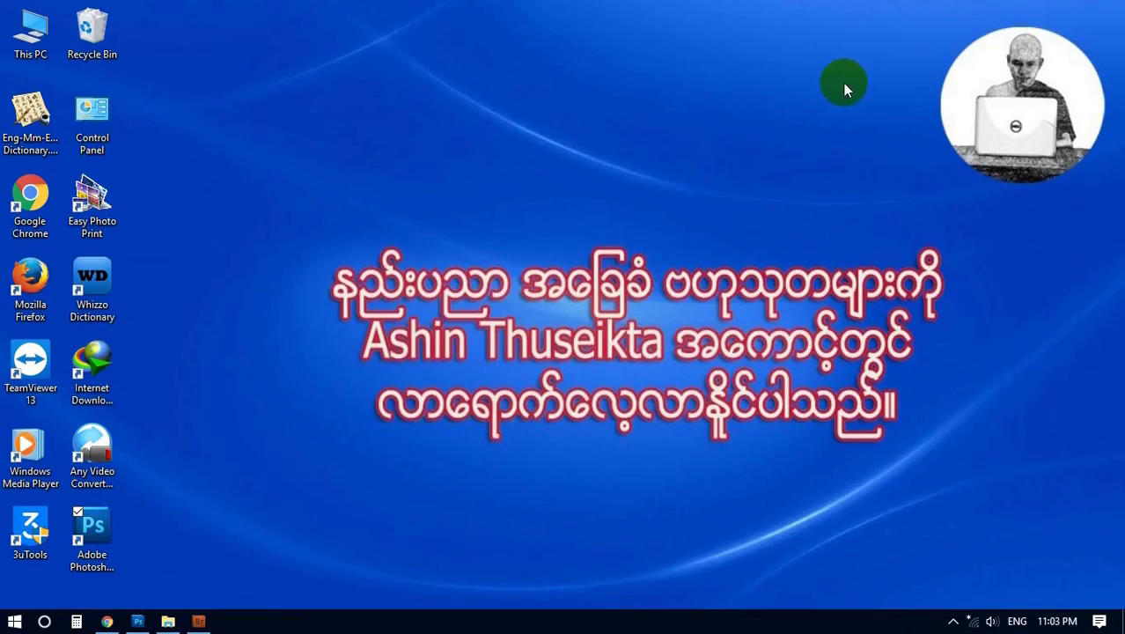